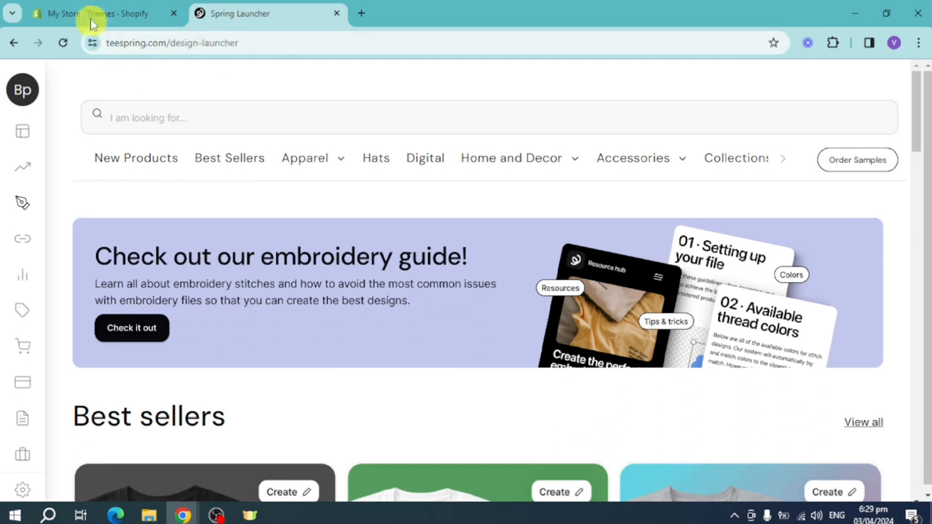
- Switch to the Shopify store admin
{"action": "left_click", "coordinate": [93, 22]}
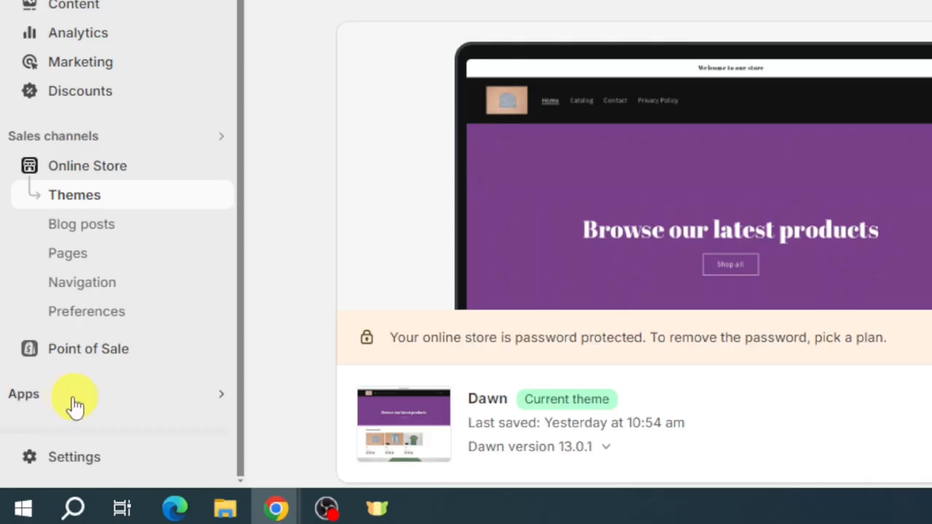
{"action": "left_click", "coordinate": [68, 399]}
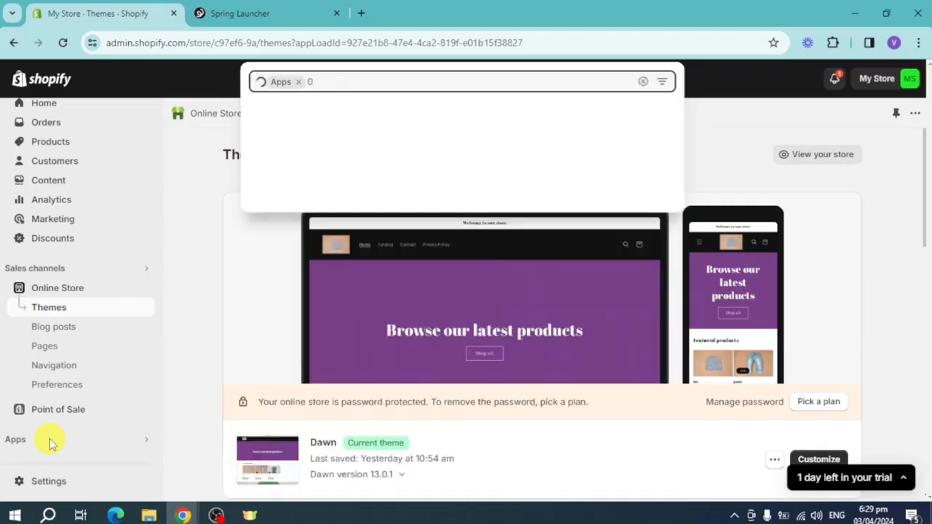
{"action": "left_click", "coordinate": [643, 83]}
{"action": "left_click", "coordinate": [749, 122]}
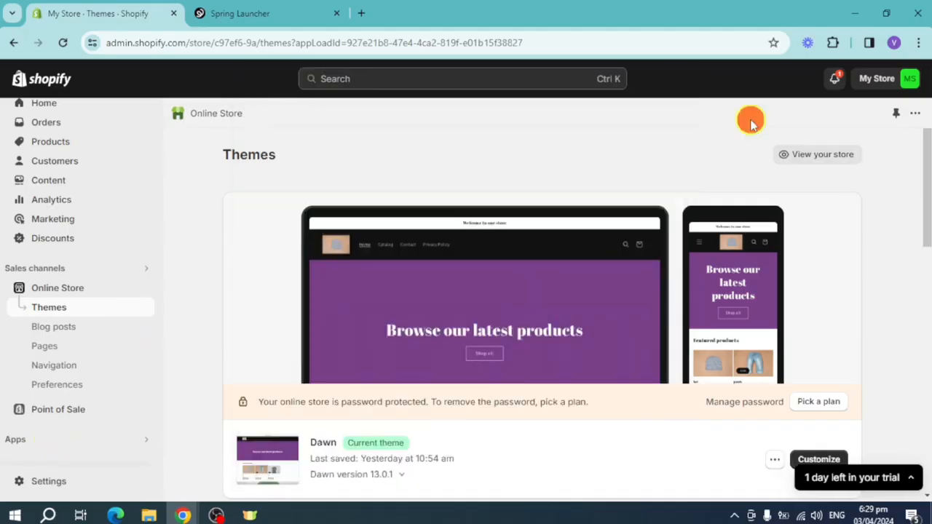
- Search the store's apps for "teespring" and extend the search to the Shopify App Store
{"action": "left_click", "coordinate": [482, 86]}
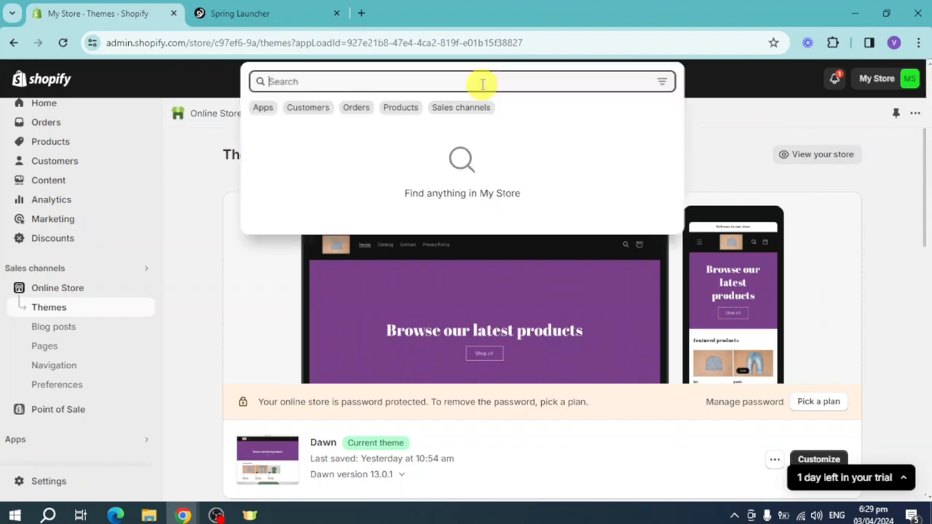
{"action": "left_click", "coordinate": [260, 107]}
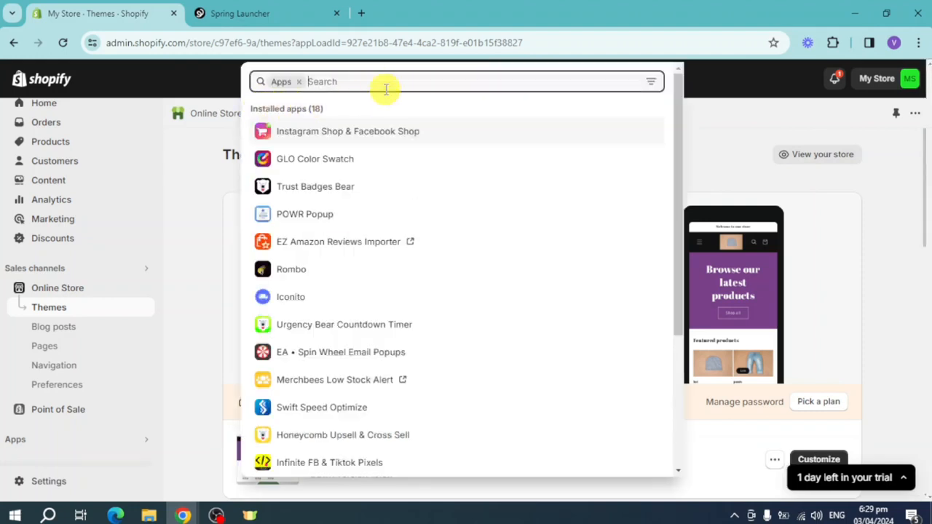
{"action": "type", "text": "teespring"}
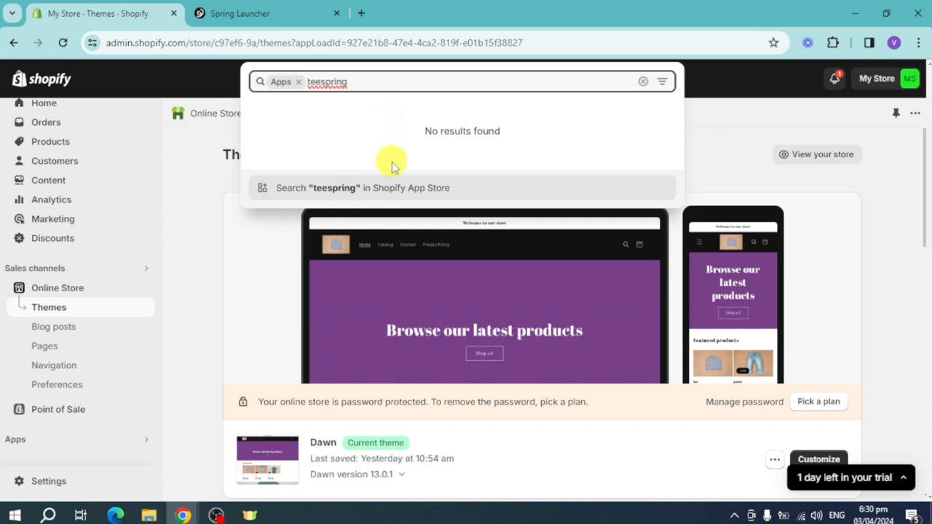
{"action": "left_click", "coordinate": [352, 193]}
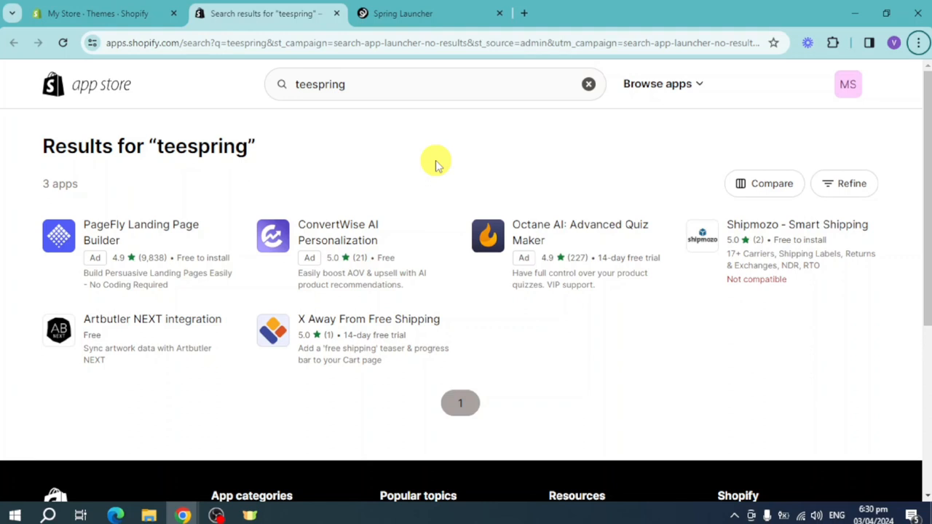
- Switch to the Teespring site and open its product creation page
{"action": "left_click", "coordinate": [420, 13]}
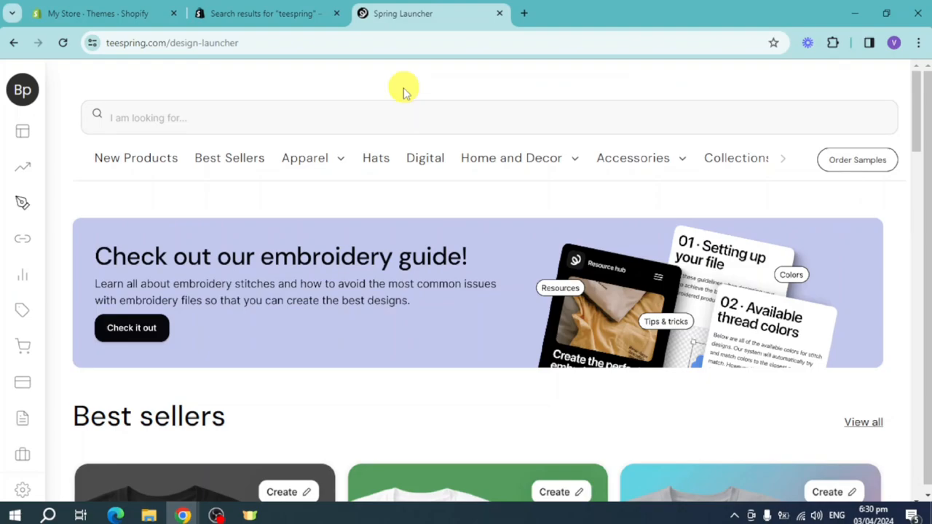
{"action": "mouse_move", "coordinate": [25, 211]}
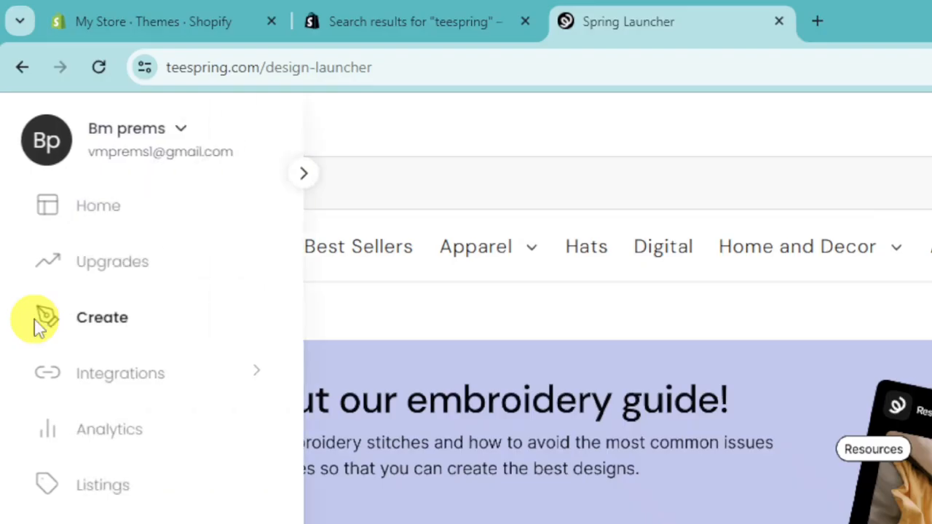
{"action": "left_click", "coordinate": [126, 327]}
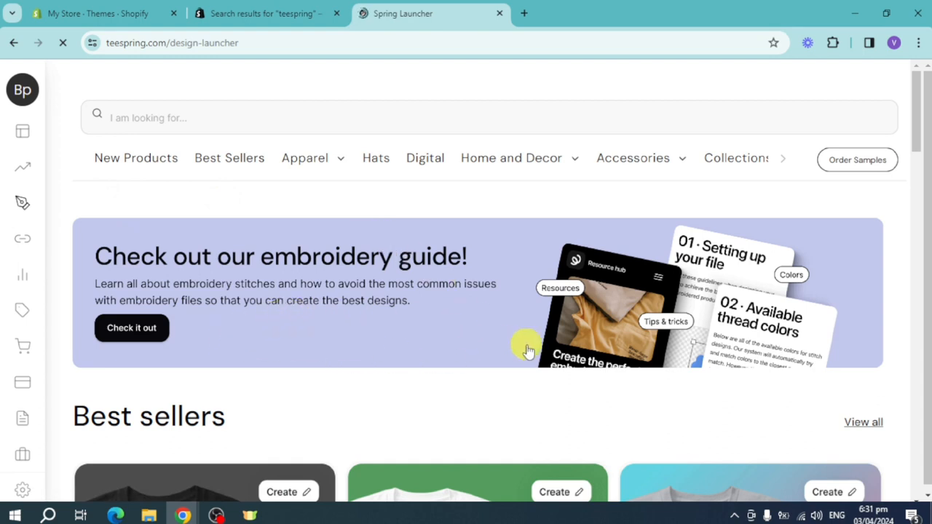
- Browse the product catalogue and choose the Corduroy Hat | Beechfield B682 from the new products to design
{"action": "scroll", "coordinate": [528, 347], "scroll_direction": "down", "scroll_amount": 3}
{"action": "scroll", "coordinate": [232, 298], "scroll_direction": "down", "scroll_amount": 2}
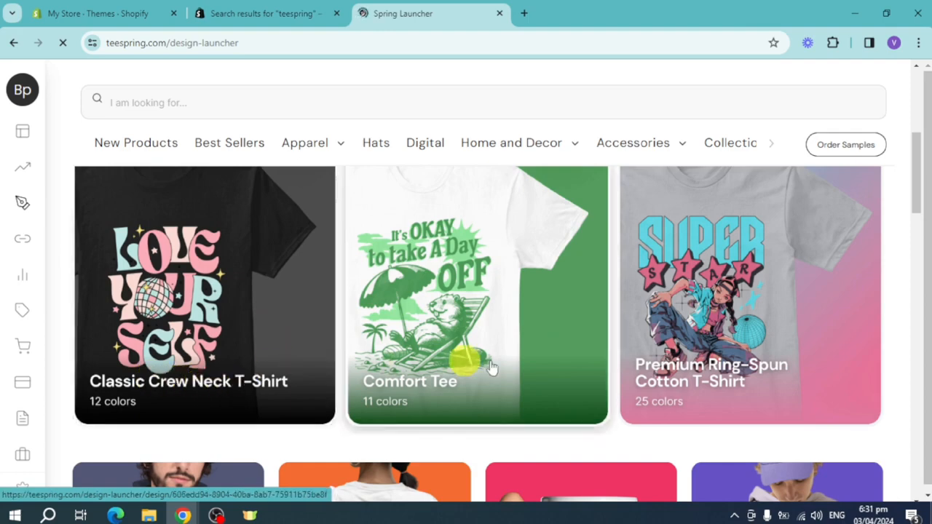
{"action": "scroll", "coordinate": [588, 364], "scroll_direction": "down", "scroll_amount": 5}
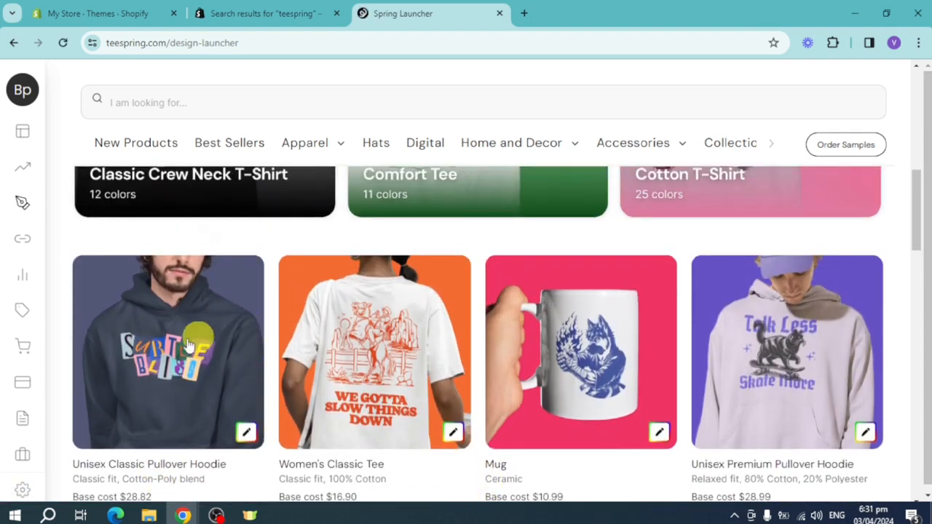
{"action": "scroll", "coordinate": [189, 342], "scroll_direction": "up", "scroll_amount": 2}
{"action": "scroll", "coordinate": [638, 348], "scroll_direction": "down", "scroll_amount": 11}
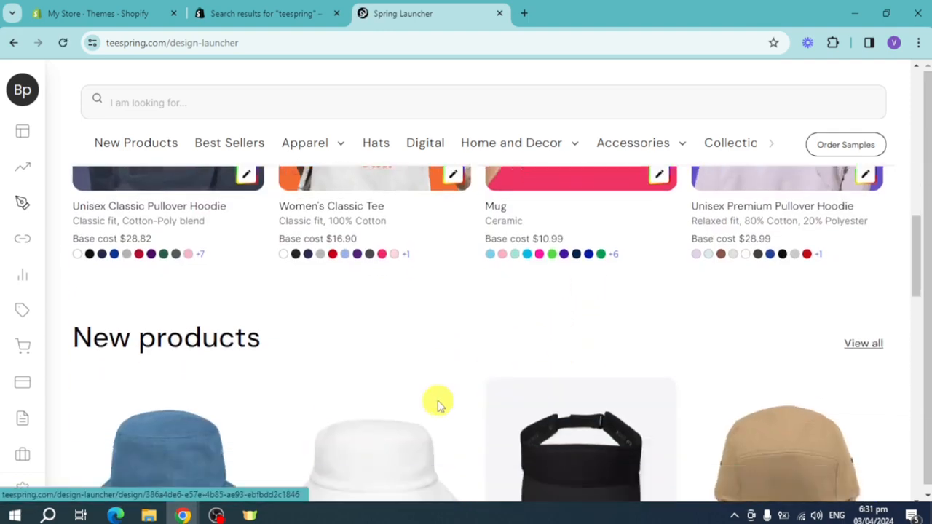
{"action": "scroll", "coordinate": [495, 367], "scroll_direction": "down", "scroll_amount": 3}
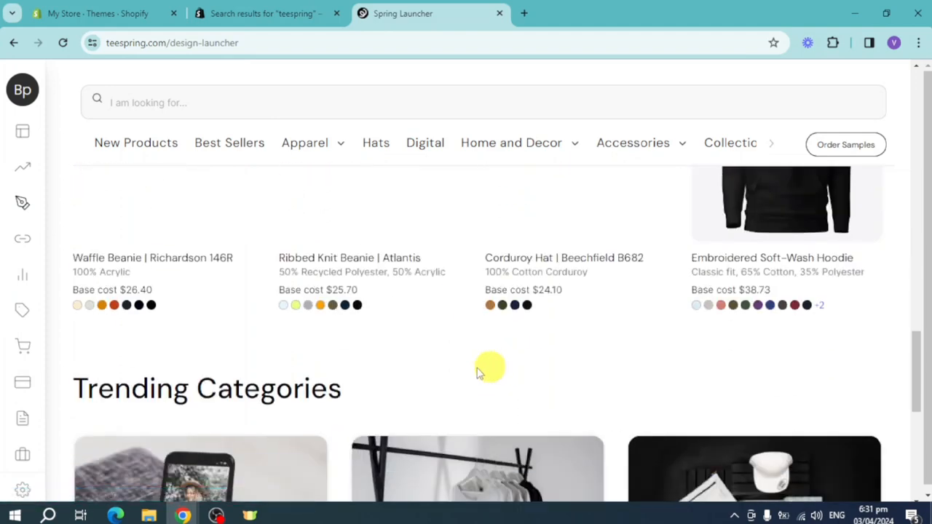
{"action": "scroll", "coordinate": [594, 365], "scroll_direction": "down", "scroll_amount": 3}
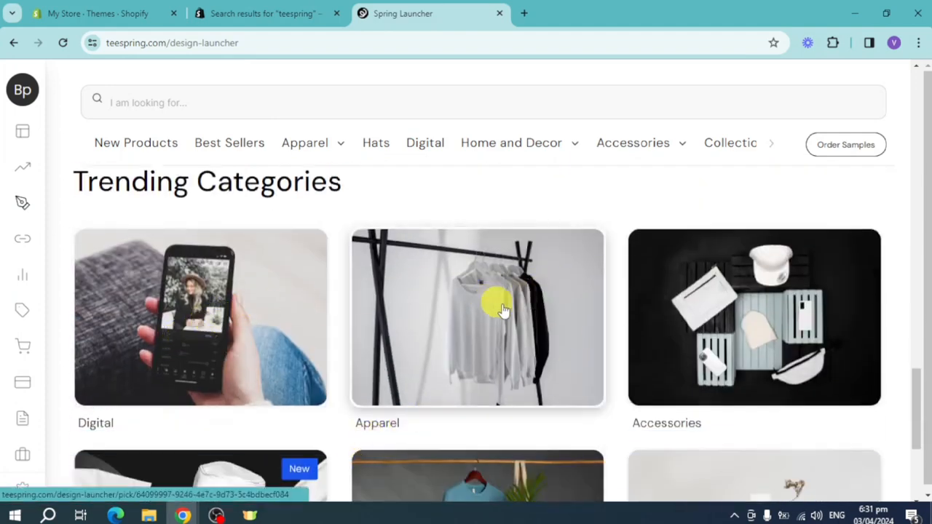
{"action": "scroll", "coordinate": [510, 320], "scroll_direction": "up", "scroll_amount": 2}
{"action": "scroll", "coordinate": [513, 309], "scroll_direction": "up", "scroll_amount": 1}
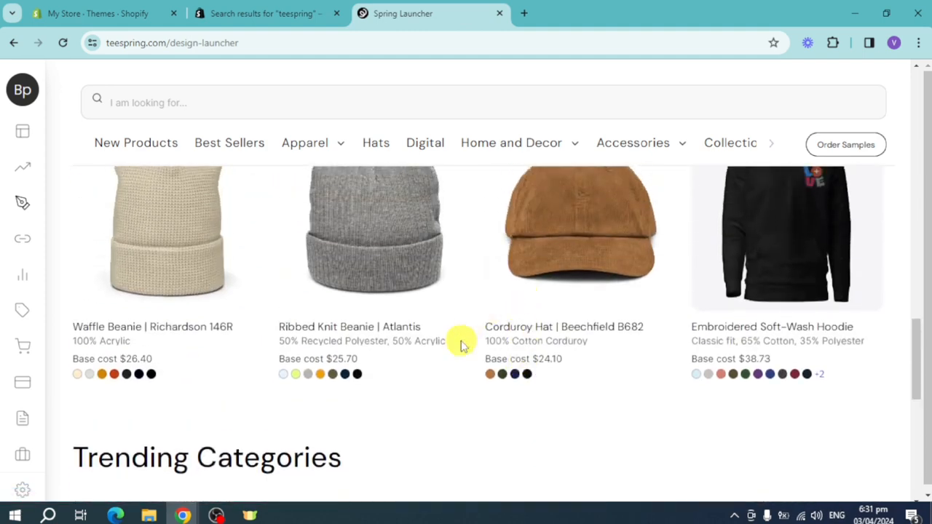
{"action": "scroll", "coordinate": [466, 343], "scroll_direction": "up", "scroll_amount": 2}
{"action": "scroll", "coordinate": [467, 376], "scroll_direction": "down", "scroll_amount": 1}
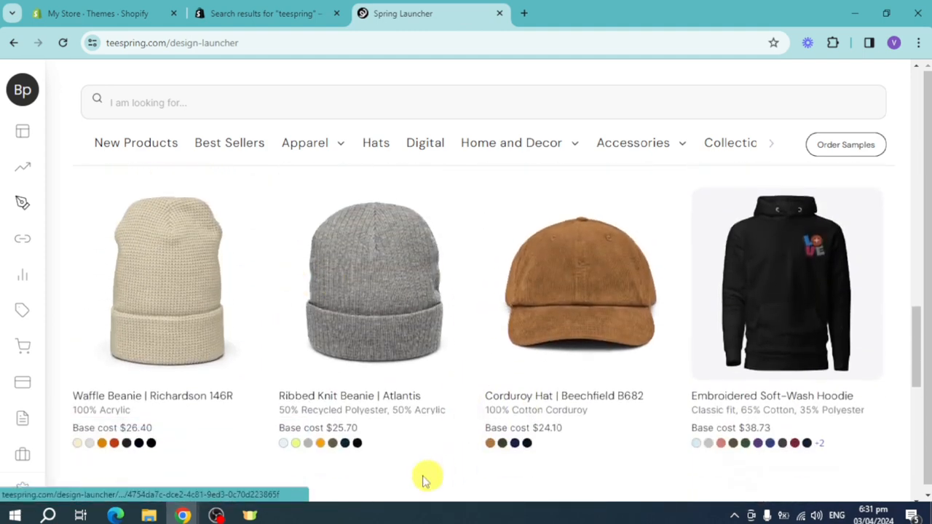
{"action": "left_click", "coordinate": [586, 315]}
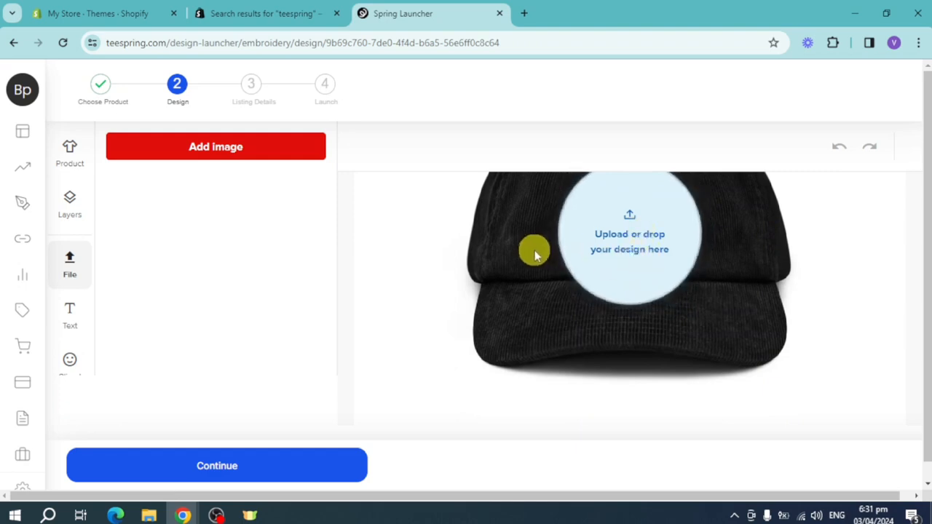
- Upload the maltese-portrait image from the Pictures folder as the hat's front design
{"action": "left_click", "coordinate": [636, 235]}
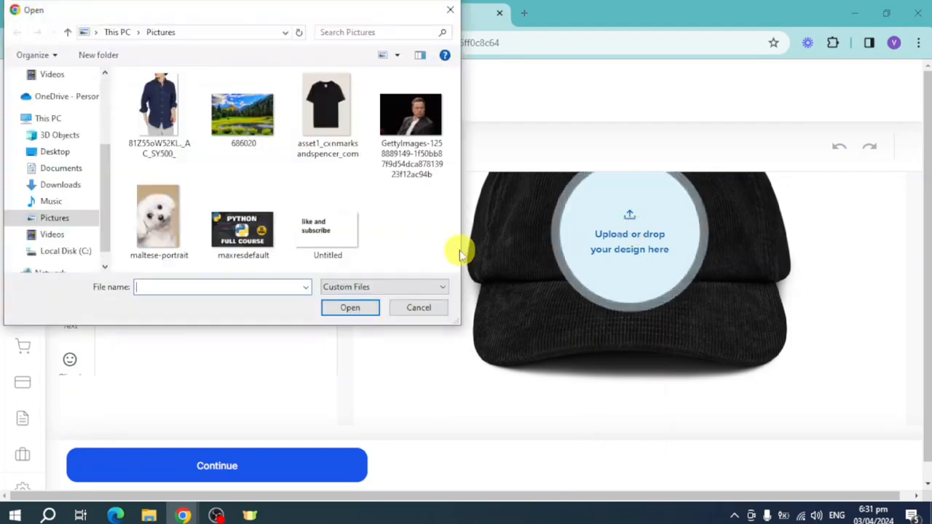
{"action": "left_click", "coordinate": [151, 248]}
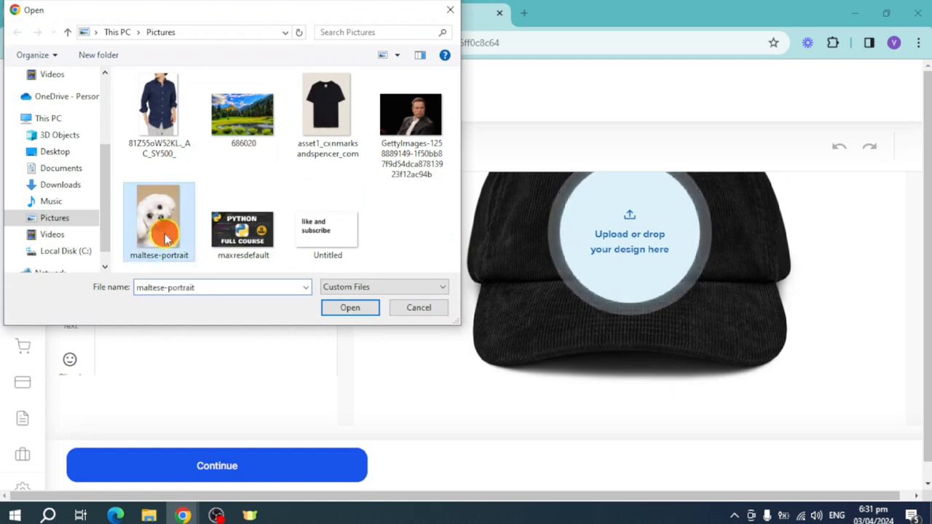
{"action": "left_click", "coordinate": [350, 309]}
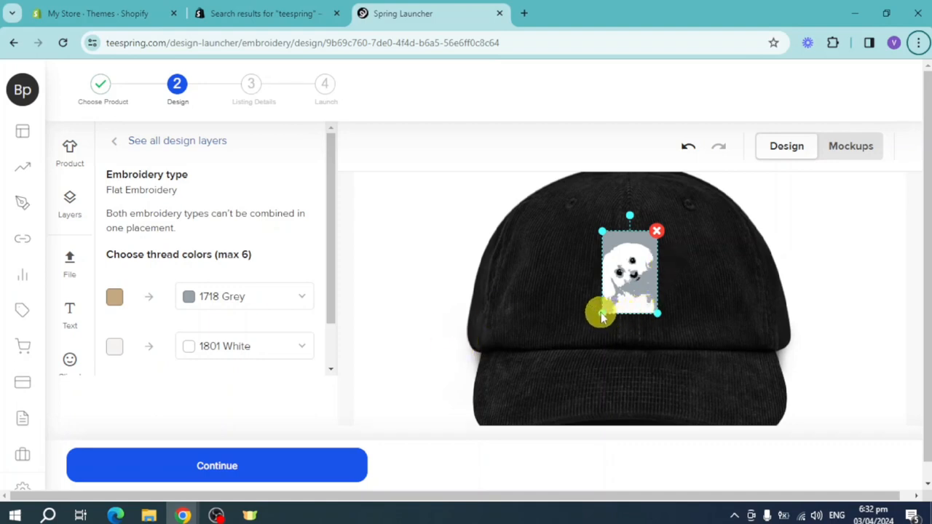
- Enlarge the dog image on the hat to about 1.66 wide by 2.47 high and permanently dismiss the print-area warning
{"action": "mouse_move", "coordinate": [601, 315]}
{"action": "left_mouse_down"}
{"action": "mouse_move", "coordinate": [589, 333]}
{"action": "mouse_move", "coordinate": [594, 325]}
{"action": "left_mouse_up"}
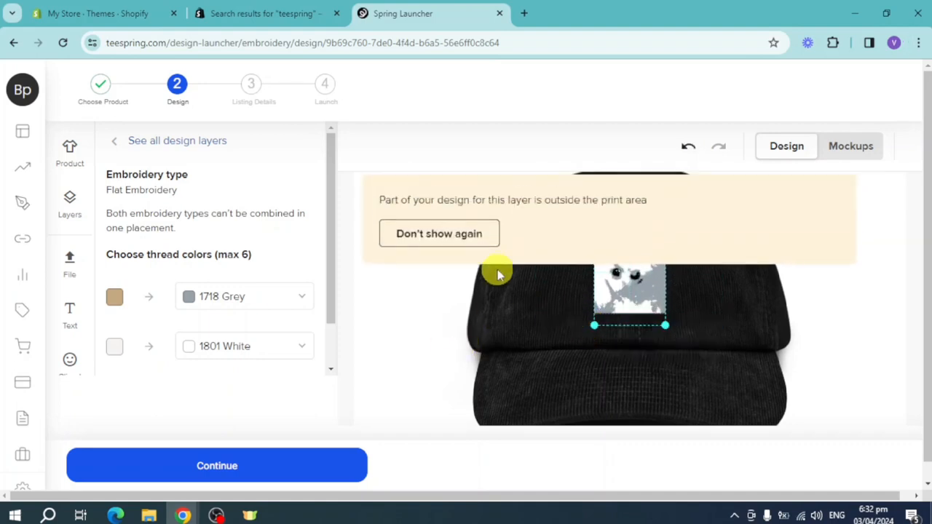
{"action": "left_click", "coordinate": [459, 234]}
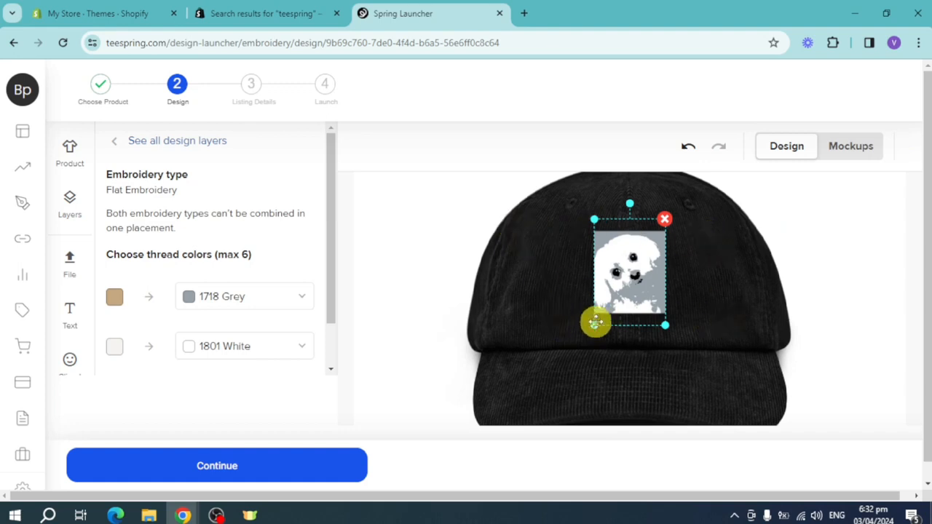
{"action": "mouse_move", "coordinate": [595, 326]}
{"action": "left_mouse_down"}
{"action": "mouse_move", "coordinate": [568, 350]}
{"action": "mouse_move", "coordinate": [599, 339]}
{"action": "left_mouse_up"}
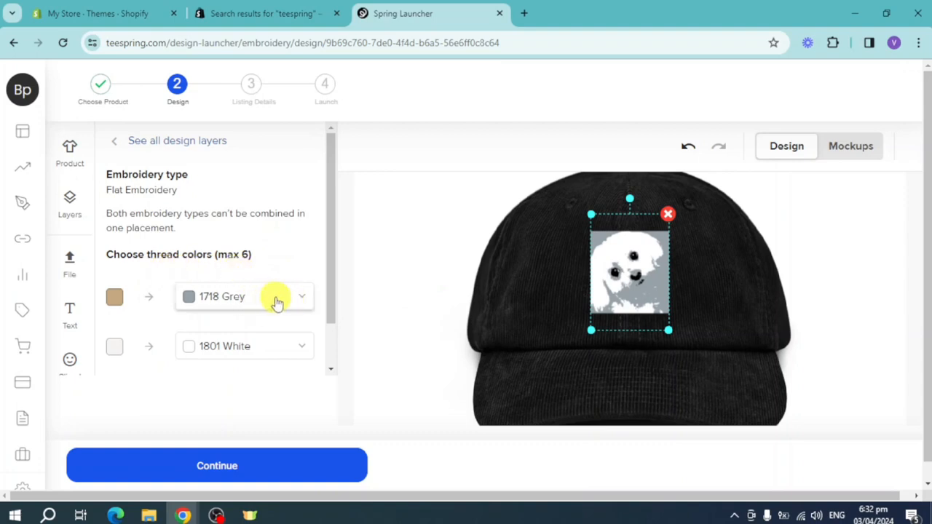
- Set the thread color for the image's tan areas to 1672 Old Gold
{"action": "left_click", "coordinate": [277, 303]}
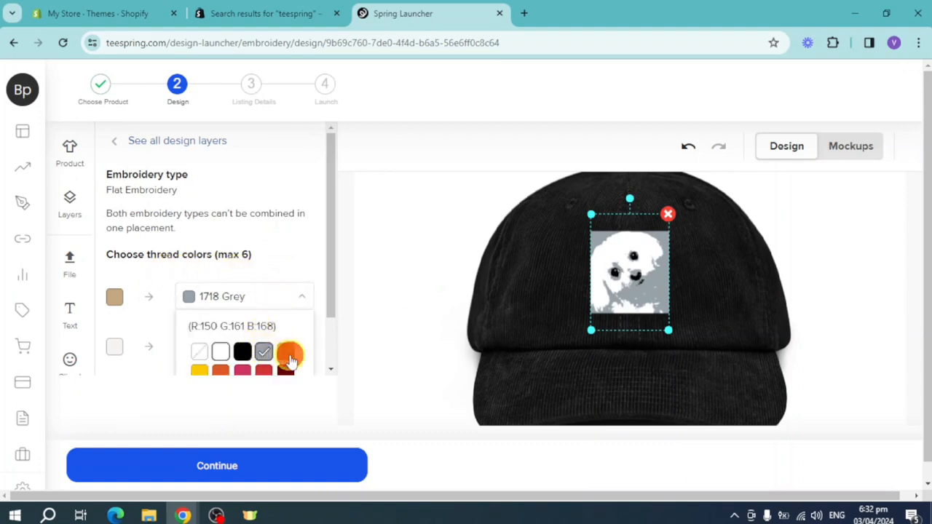
{"action": "left_click", "coordinate": [289, 355]}
{"action": "left_click", "coordinate": [299, 267]}
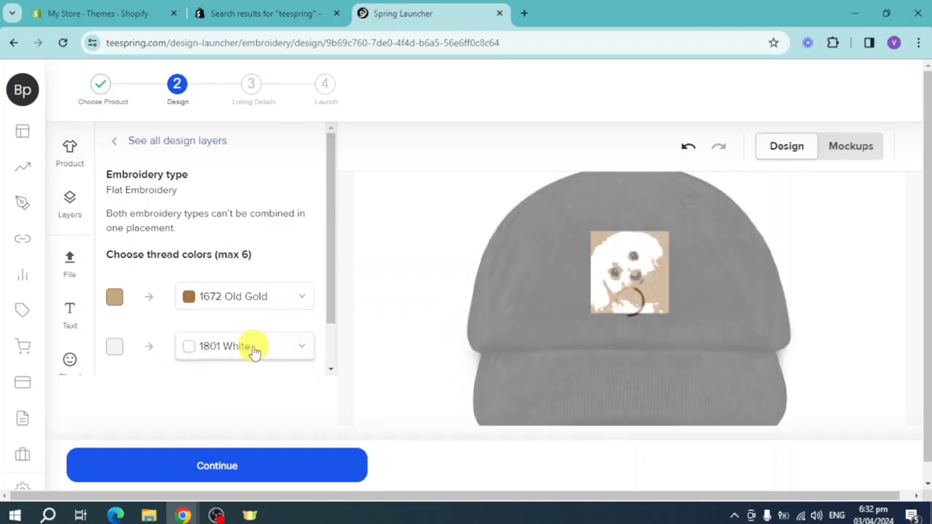
- Set the thread color for the image's light grey areas to 1800 Black
{"action": "left_click", "coordinate": [253, 348]}
{"action": "scroll", "coordinate": [255, 348], "scroll_direction": "down", "scroll_amount": 1}
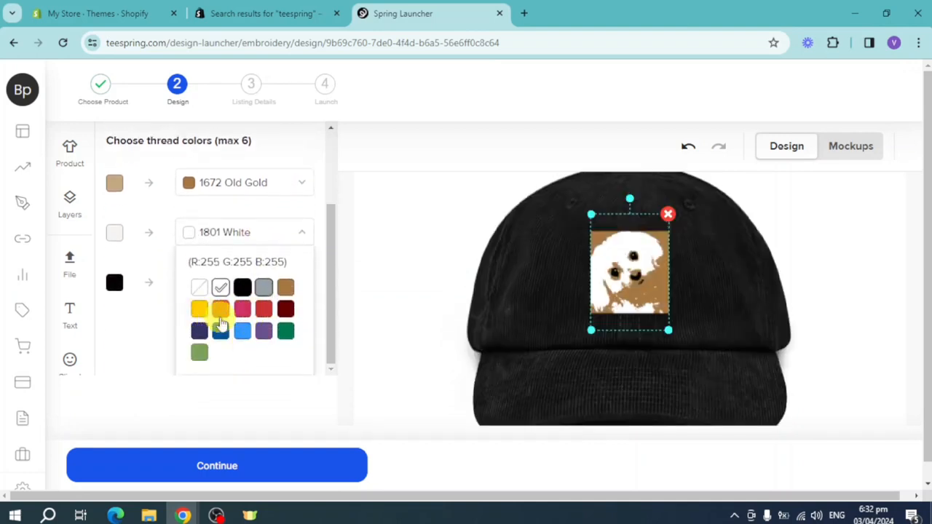
{"action": "left_click", "coordinate": [243, 291]}
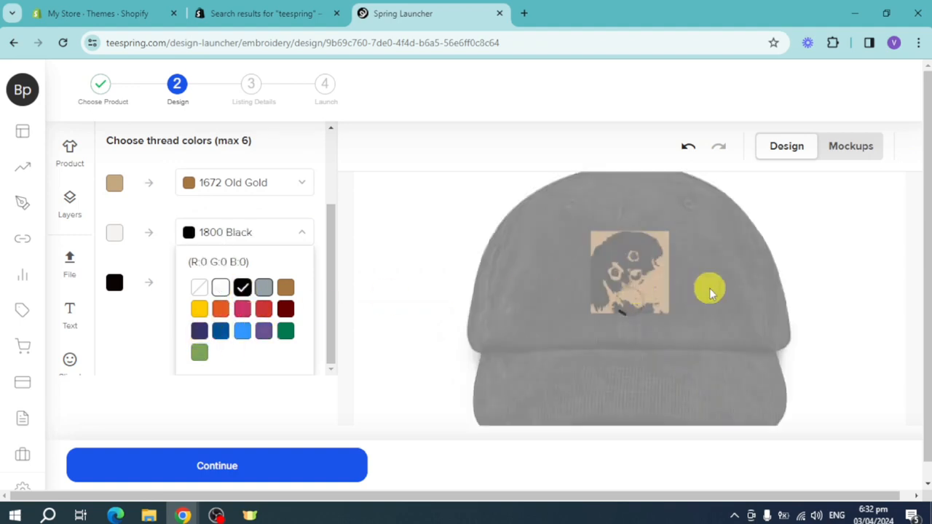
{"action": "left_click", "coordinate": [620, 287]}
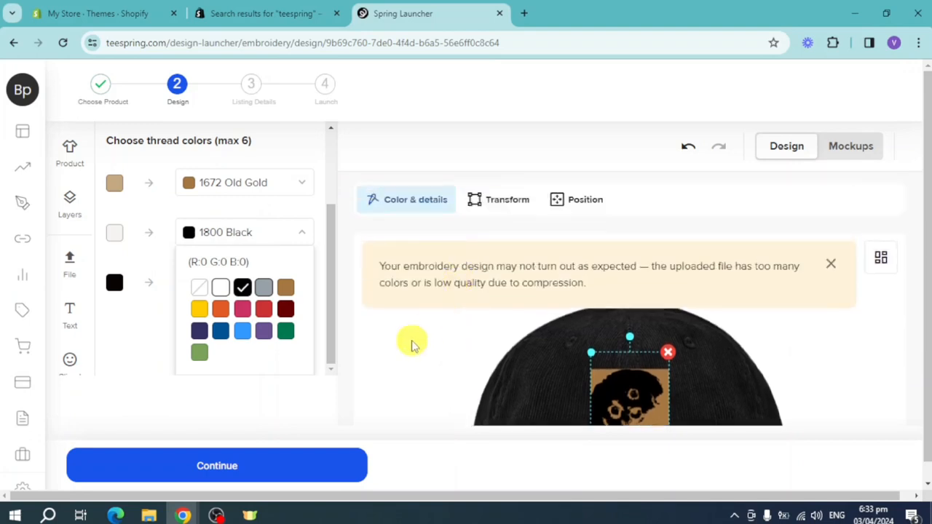
{"action": "left_click", "coordinate": [226, 387]}
{"action": "scroll", "coordinate": [653, 362], "scroll_direction": "down", "scroll_amount": 1}
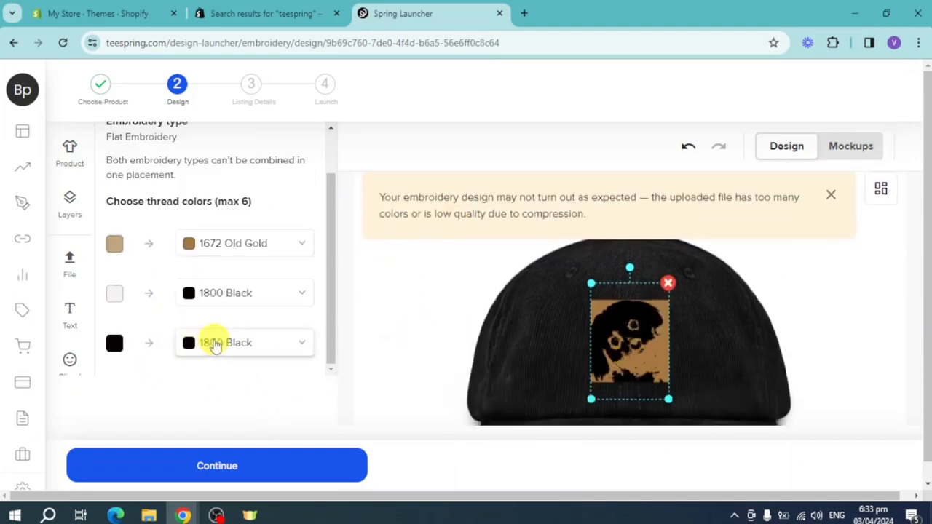
{"action": "scroll", "coordinate": [215, 345], "scroll_direction": "up", "scroll_amount": 2}
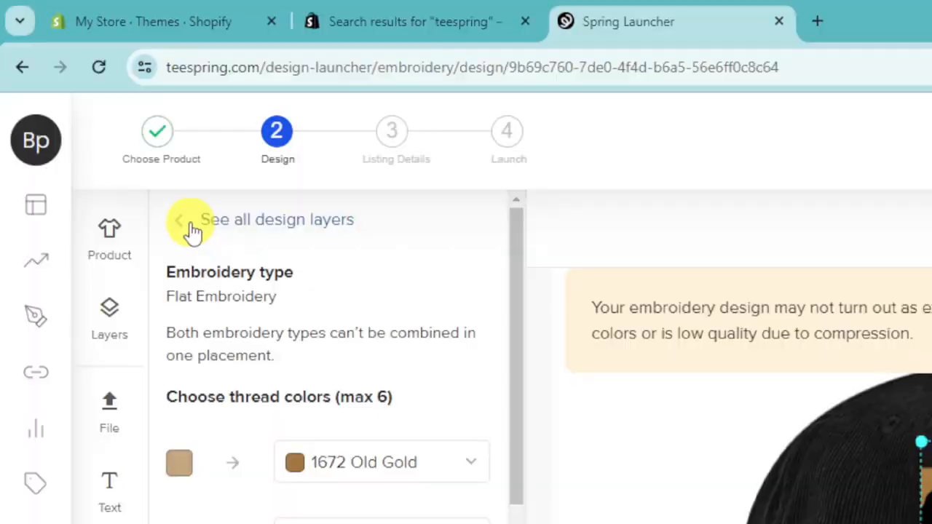
- Review the design's layer details and product options, and examine the text presets available for the hat
{"action": "left_click", "coordinate": [121, 145]}
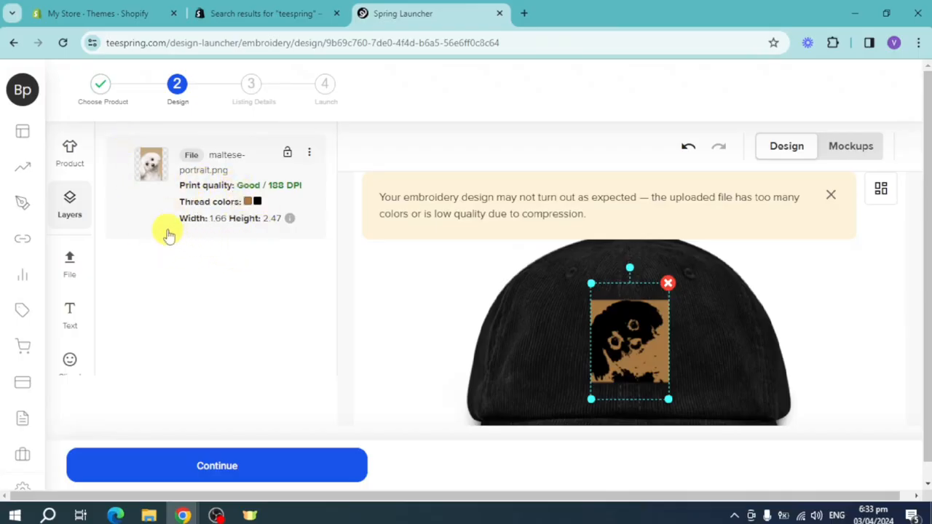
{"action": "left_click", "coordinate": [70, 154]}
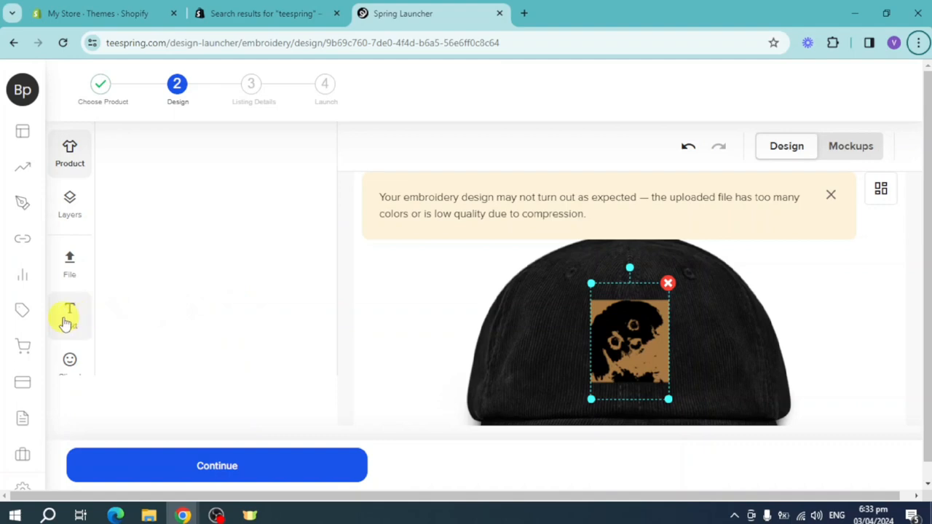
{"action": "left_click", "coordinate": [75, 314]}
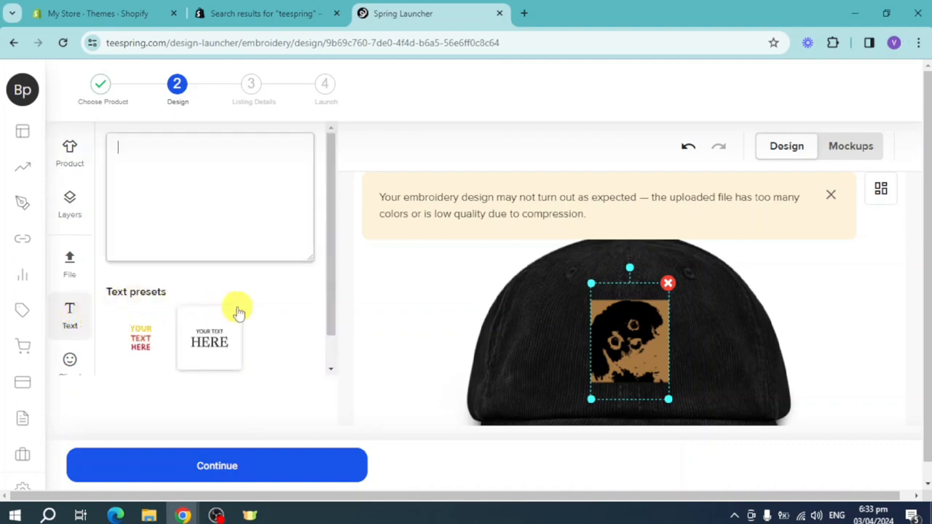
{"action": "scroll", "coordinate": [263, 318], "scroll_direction": "down", "scroll_amount": 1}
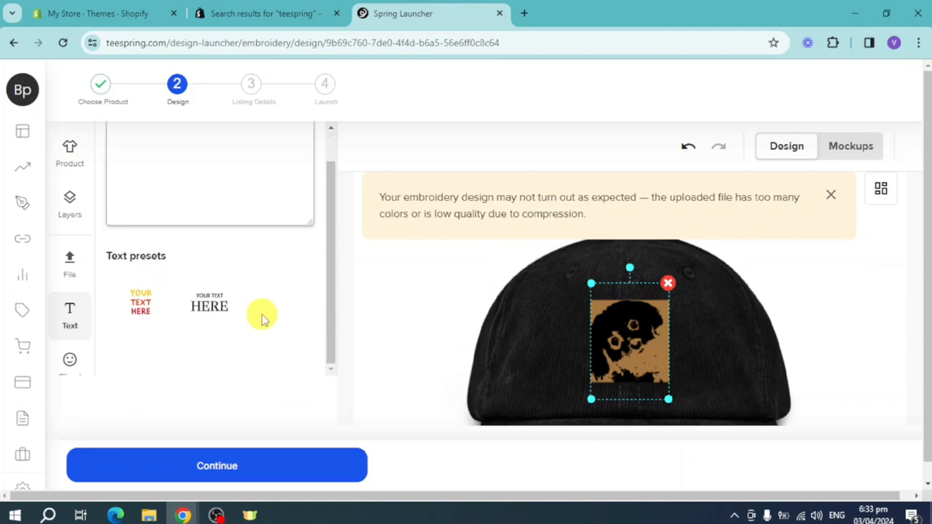
- Add the two-line serif "YOUR TEXT HERE" preset to the hat and review its layer details
{"action": "left_click", "coordinate": [218, 310]}
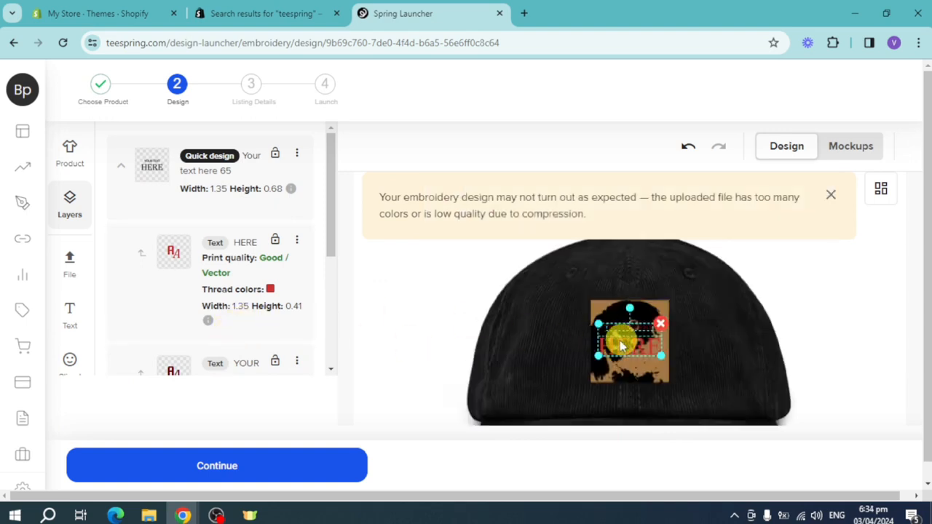
{"action": "mouse_move", "coordinate": [206, 320]}
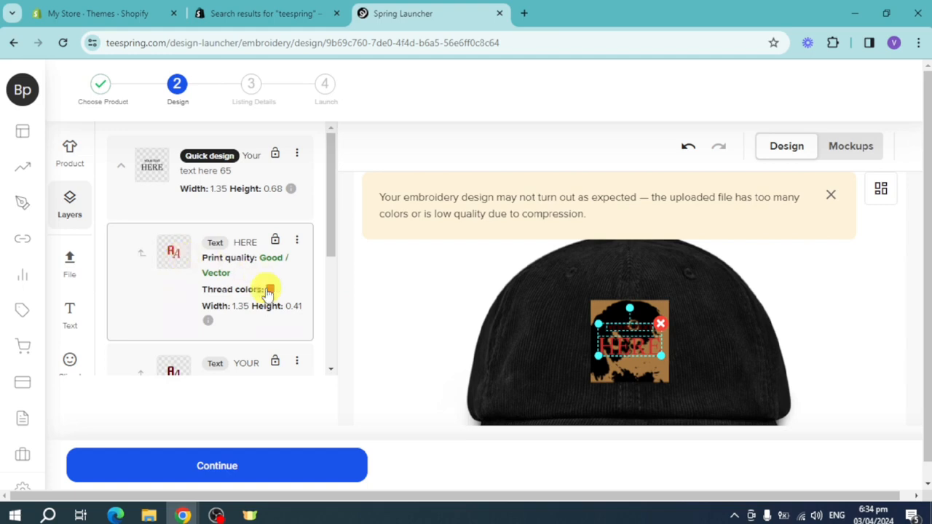
{"action": "scroll", "coordinate": [270, 291], "scroll_direction": "down", "scroll_amount": 2}
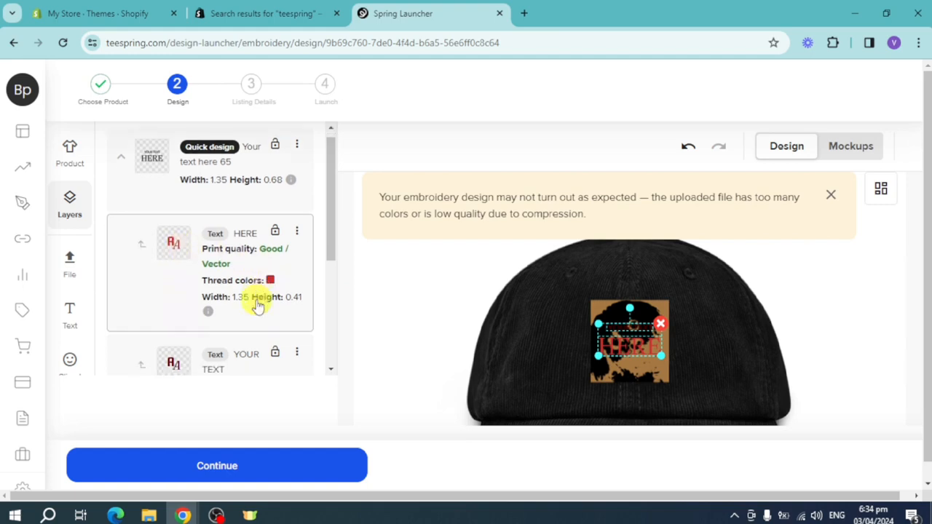
{"action": "scroll", "coordinate": [264, 300], "scroll_direction": "up", "scroll_amount": 2}
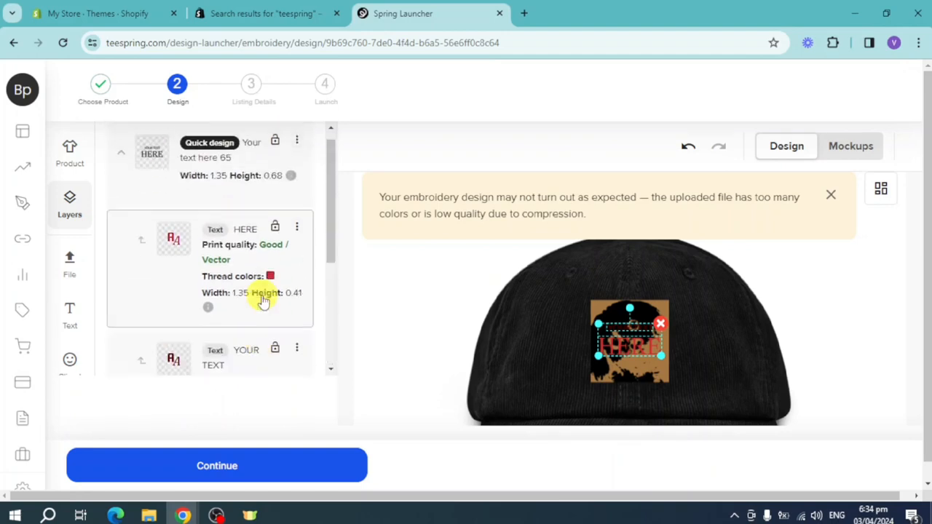
- Examine the options available for the HERE text layer and for the quick design group containing it
{"action": "left_click", "coordinate": [298, 228]}
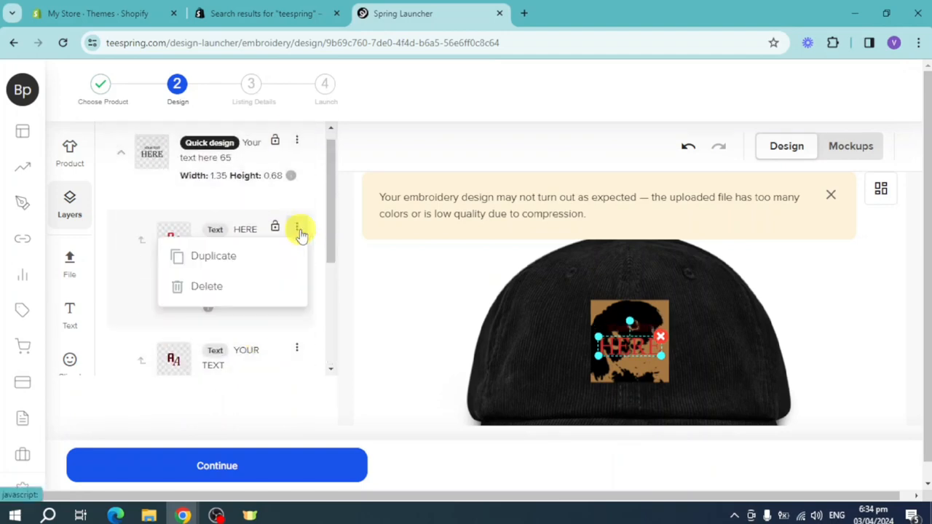
{"action": "left_click", "coordinate": [301, 233]}
{"action": "scroll", "coordinate": [278, 259], "scroll_direction": "up", "scroll_amount": 1}
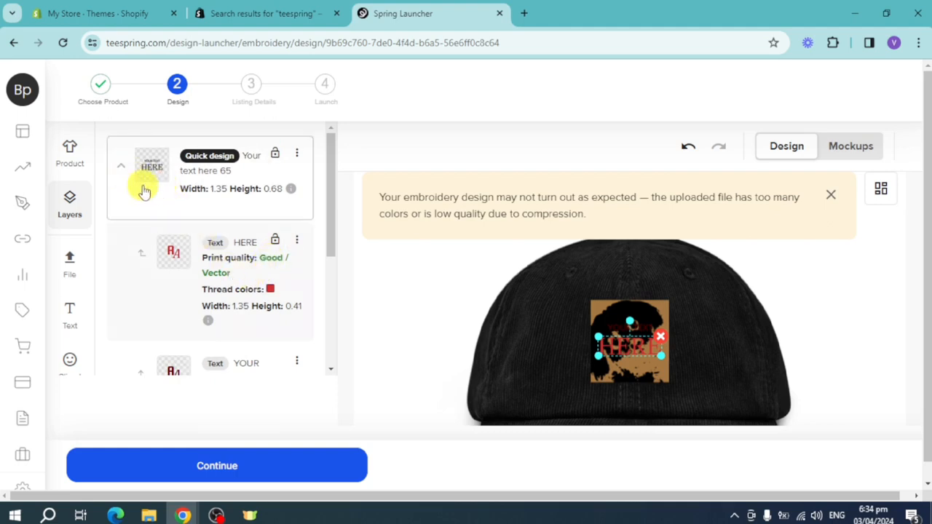
{"action": "left_click", "coordinate": [298, 154]}
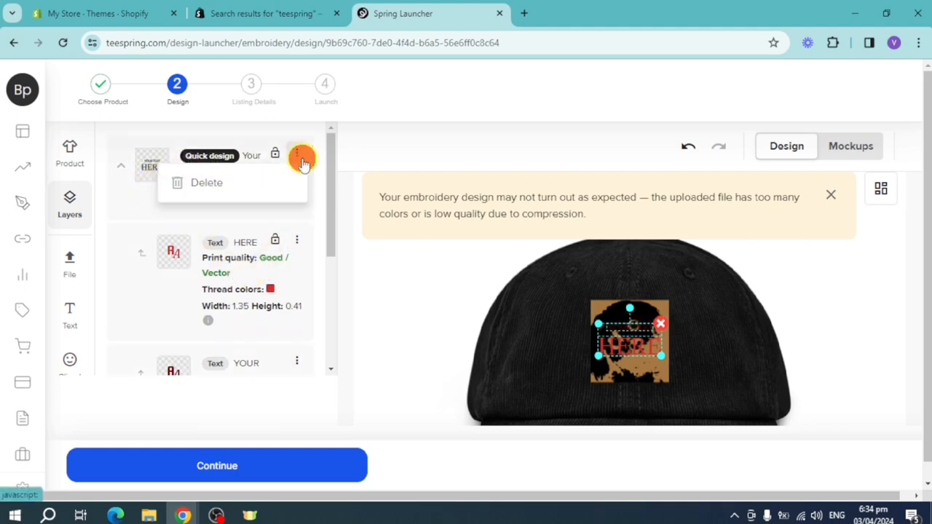
{"action": "left_click", "coordinate": [300, 157]}
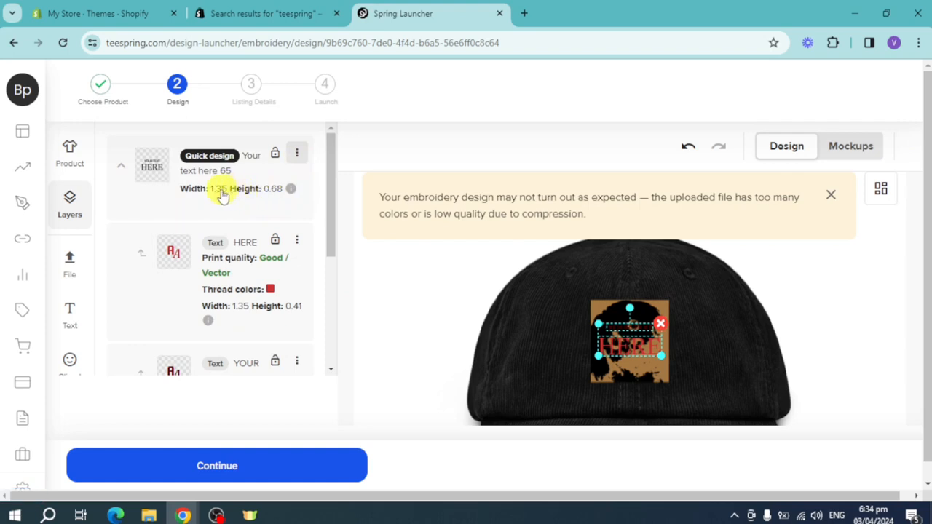
{"action": "left_click", "coordinate": [163, 191]}
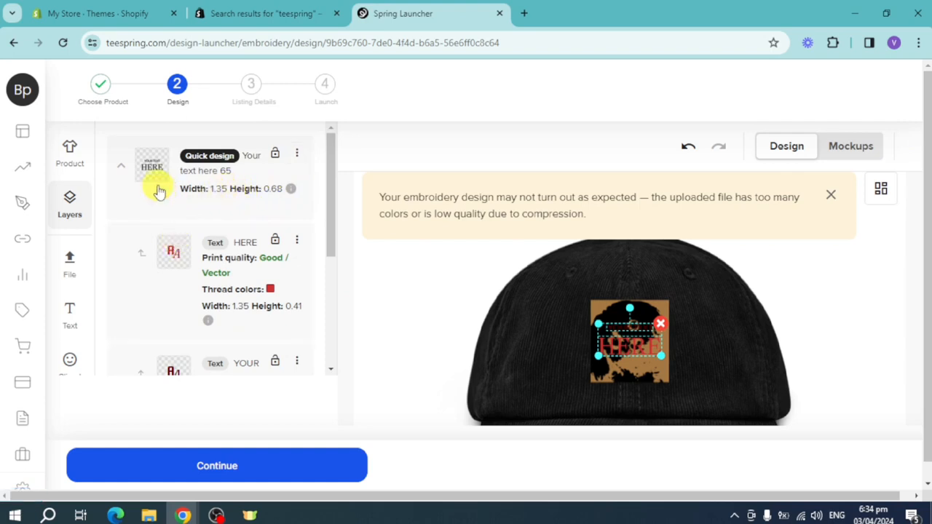
{"action": "left_click_drag", "start_coordinate": [143, 177], "coordinate": [151, 208]}
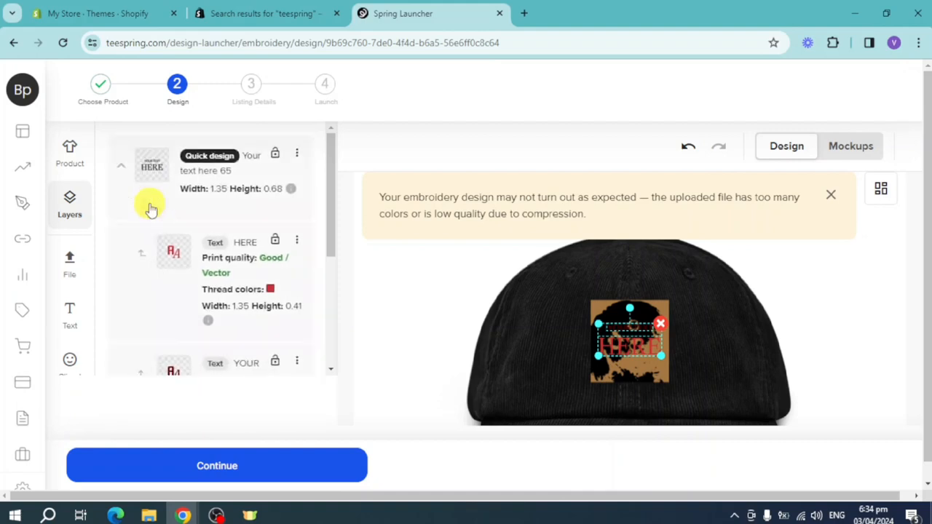
{"action": "key", "text": "F10"}
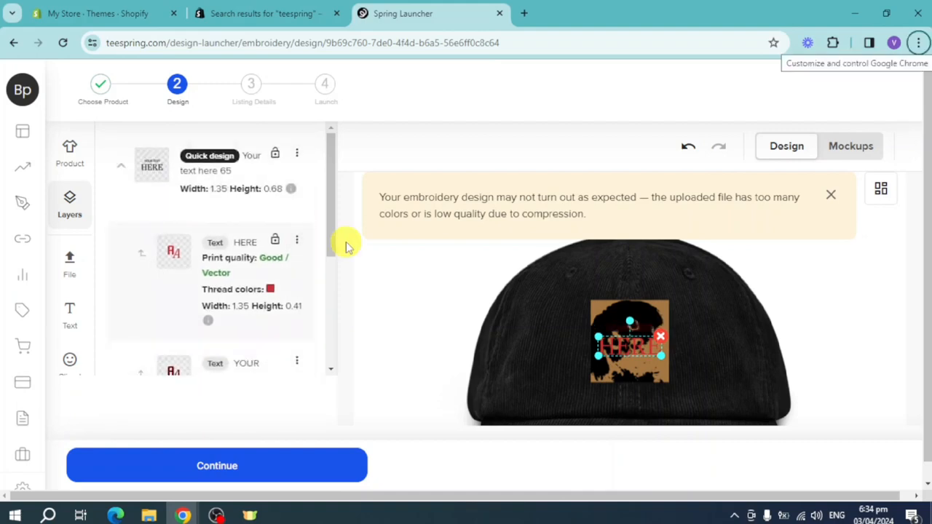
- Replace the large HERE text on the hat with "PUPPY"
{"action": "left_click", "coordinate": [639, 350]}
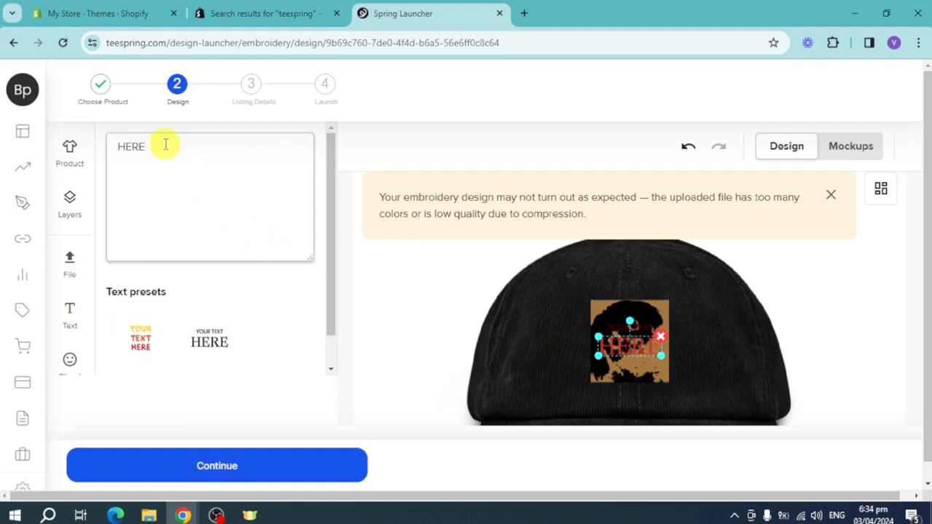
{"action": "left_click", "coordinate": [132, 145]}
{"action": "double_click", "coordinate": [132, 145]}
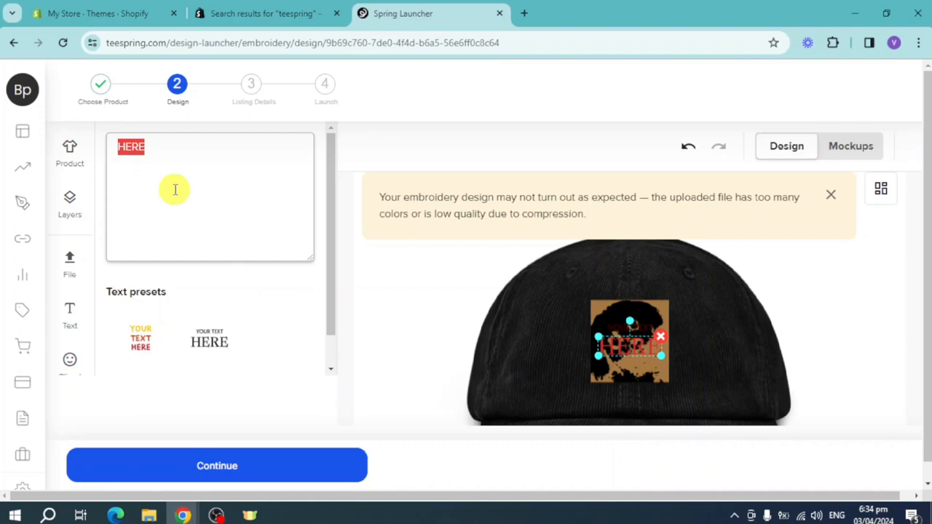
{"action": "type", "text": "PUPP"}
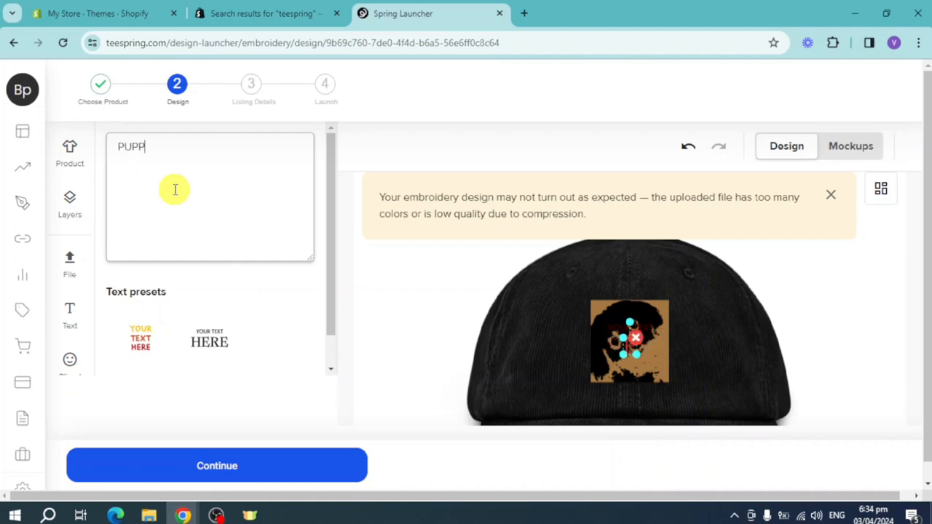
{"action": "type", "text": "Y"}
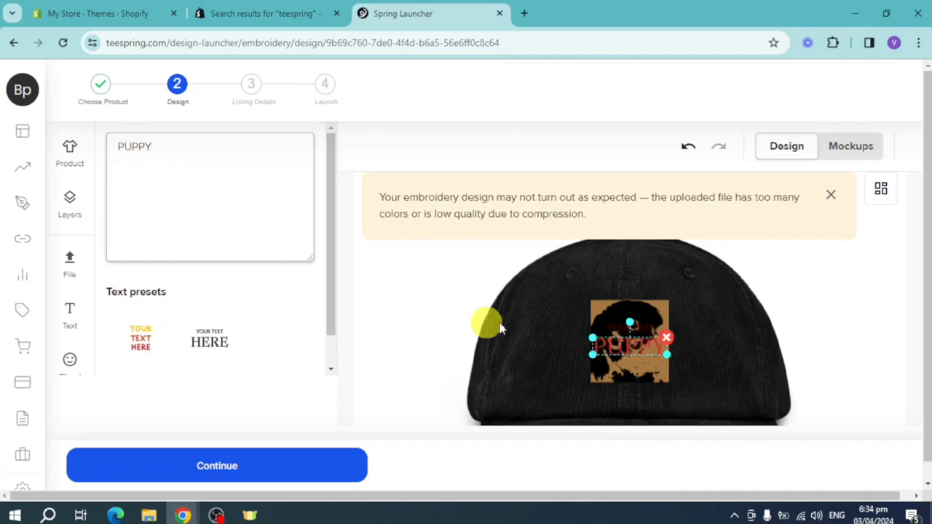
- Replace the small YOUR TEXT line above PUPPY with "MY CUTE"
{"action": "left_click", "coordinate": [647, 327]}
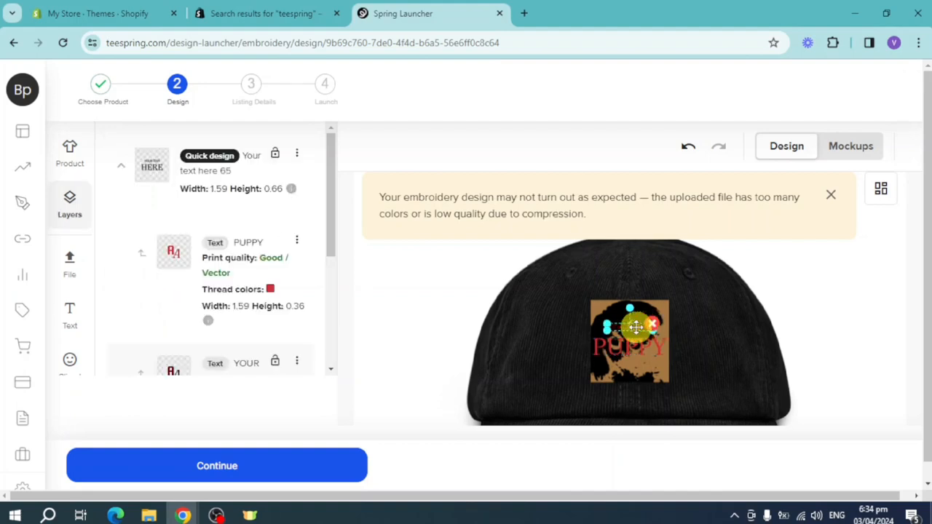
{"action": "left_click", "coordinate": [631, 323]}
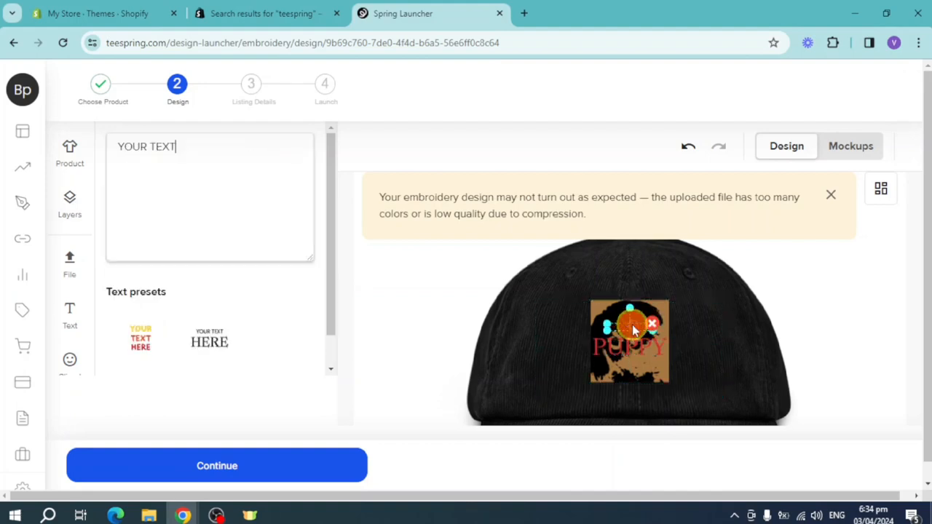
{"action": "left_click", "coordinate": [209, 152]}
{"action": "left_click_drag", "start_coordinate": [209, 151], "coordinate": [107, 149]}
{"action": "type", "text": "MY CUTE"}
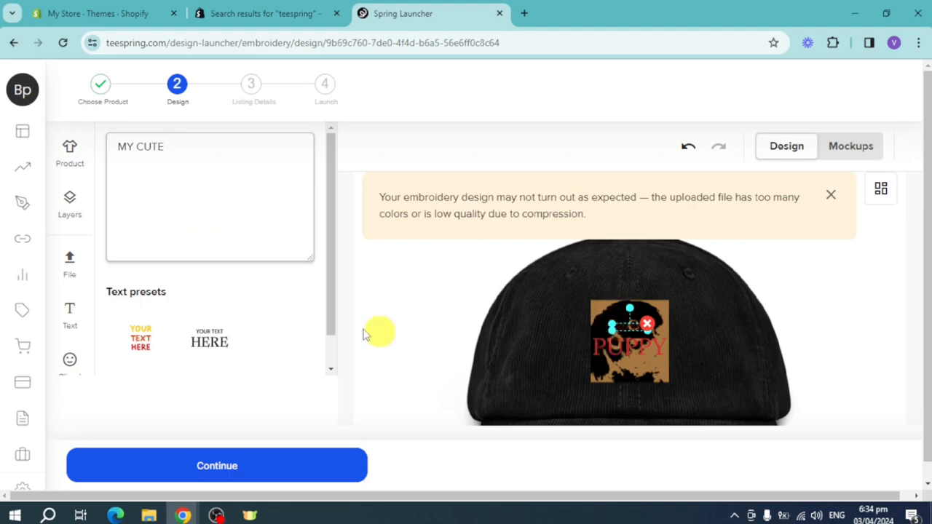
- Try to proceed from the design stage to the listing details with the added text
{"action": "left_click", "coordinate": [629, 352]}
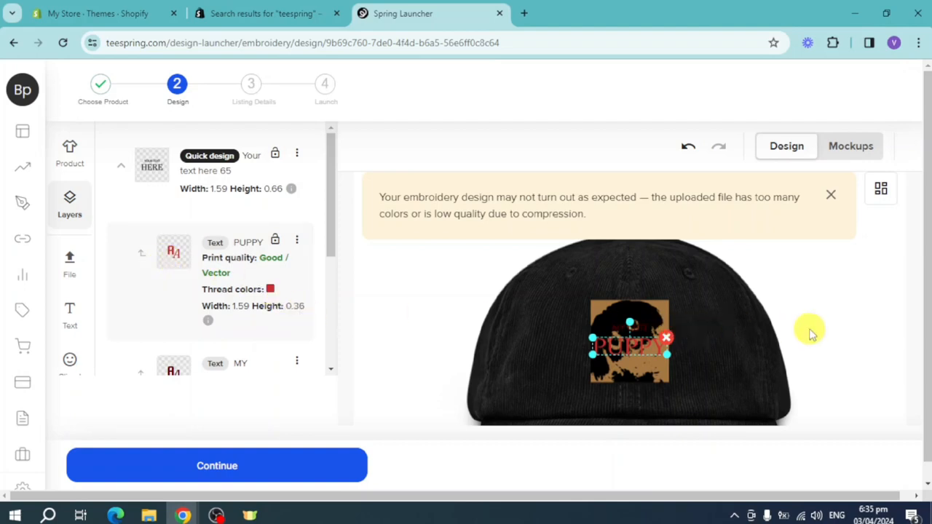
{"action": "scroll", "coordinate": [80, 306], "scroll_direction": "down", "scroll_amount": 1}
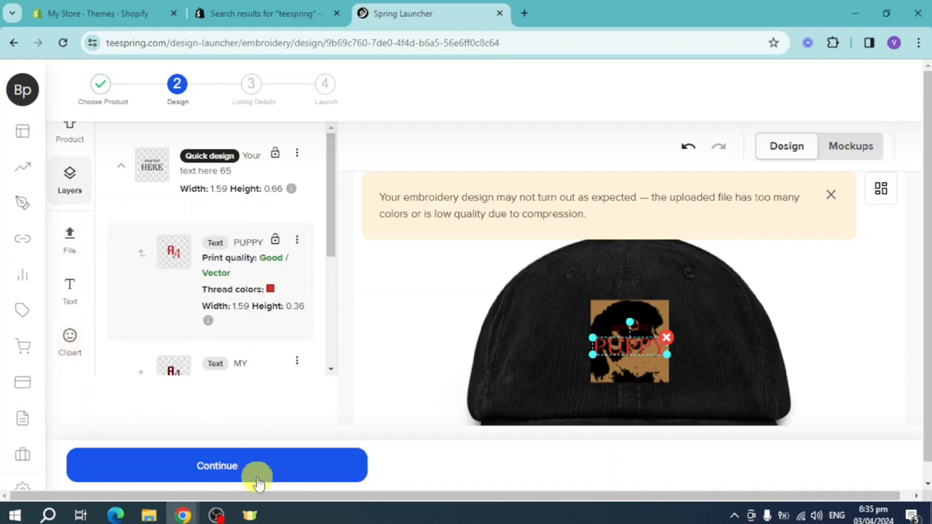
{"action": "left_click", "coordinate": [297, 469]}
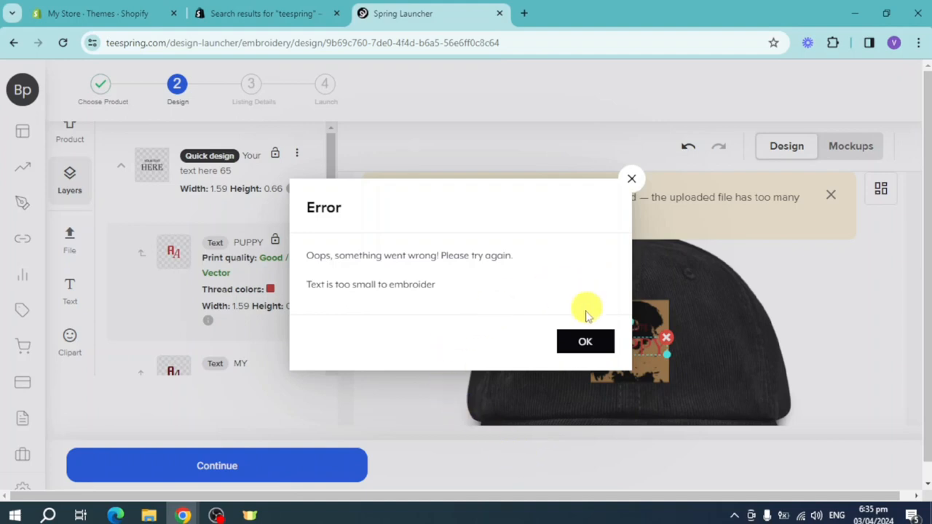
{"action": "left_click", "coordinate": [587, 342]}
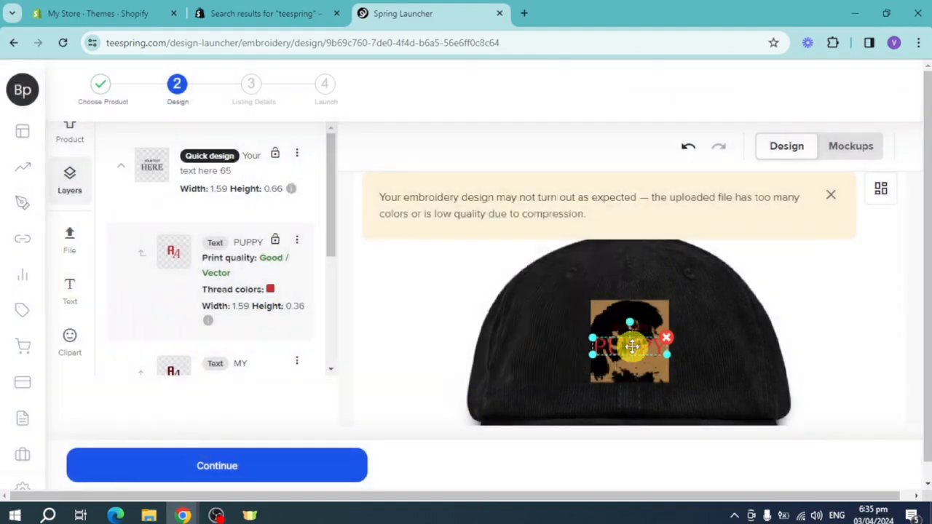
- Shrink the PUPPY text to about 1.09 by 0.25, move it near the dog image's lower edge, and review the text layers
{"action": "left_click_drag", "start_coordinate": [666, 353], "coordinate": [653, 353]}
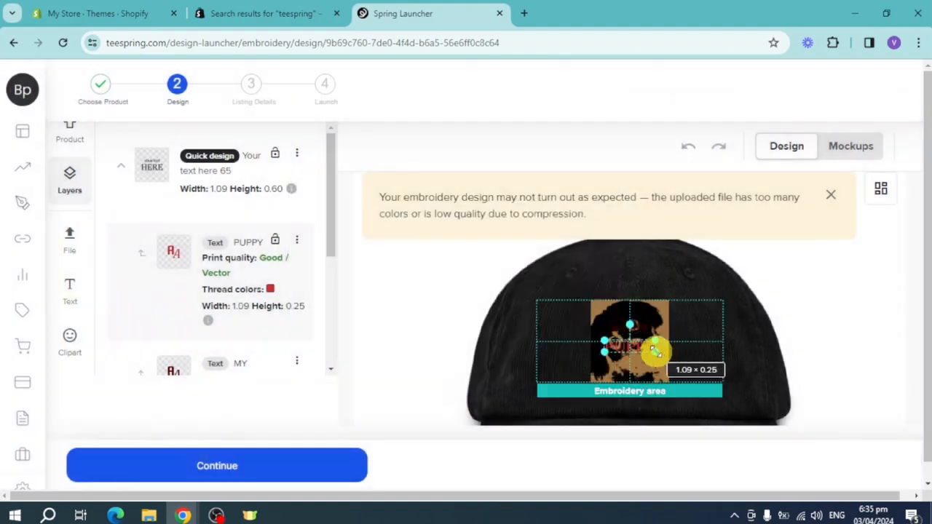
{"action": "left_click", "coordinate": [639, 327]}
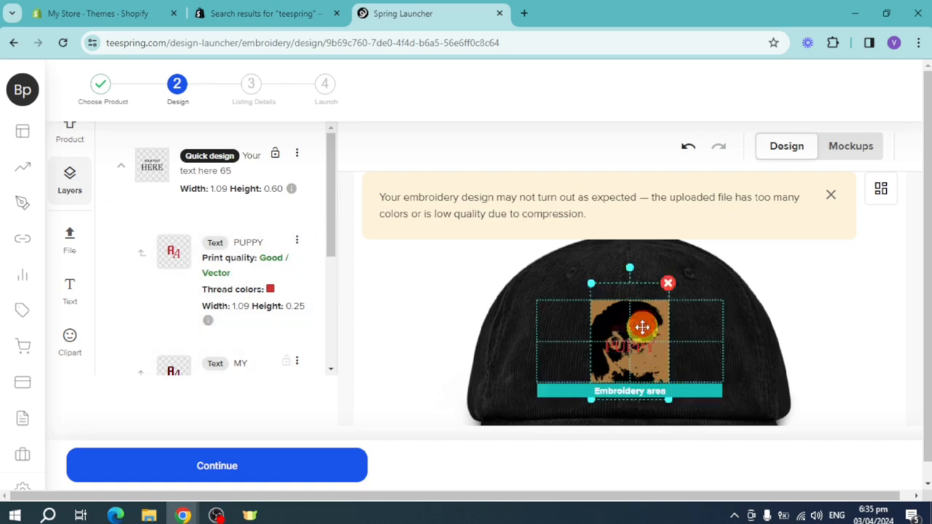
{"action": "left_click", "coordinate": [626, 342]}
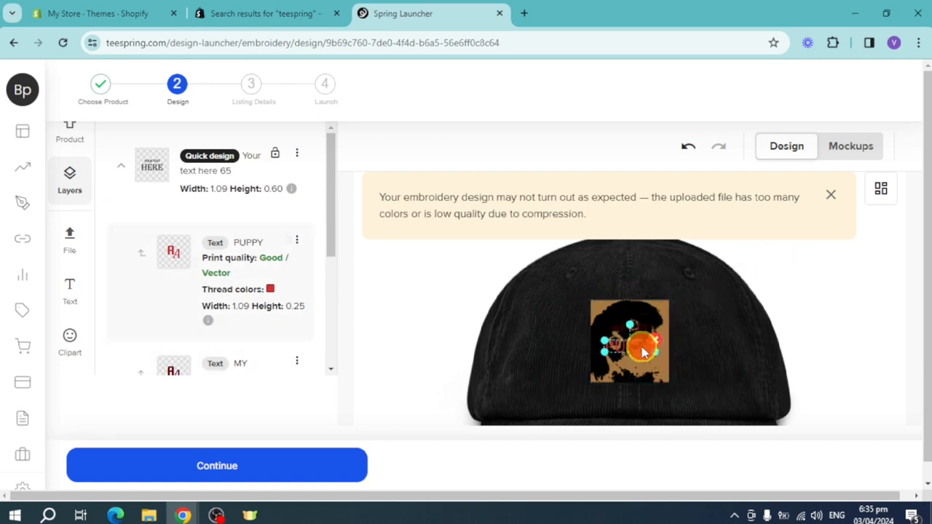
{"action": "left_click_drag", "start_coordinate": [635, 348], "coordinate": [630, 364]}
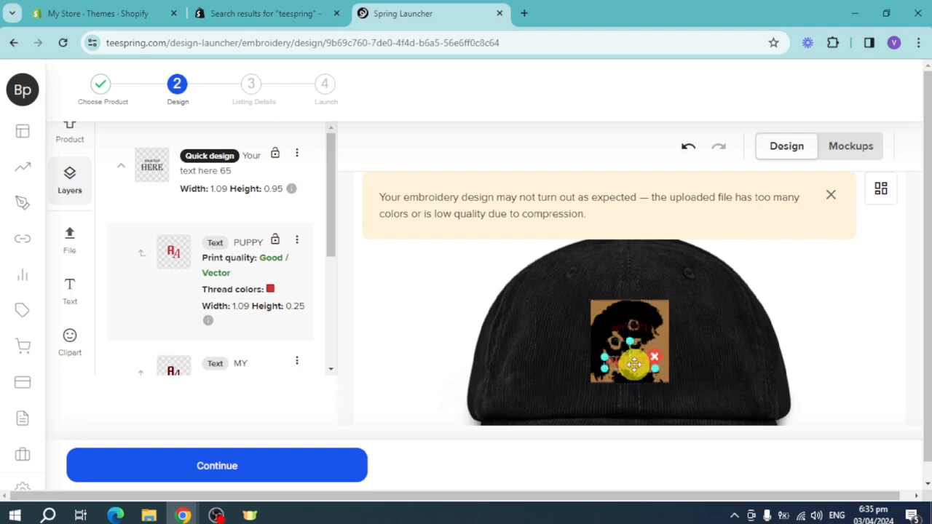
{"action": "scroll", "coordinate": [244, 339], "scroll_direction": "down", "scroll_amount": 3}
{"action": "scroll", "coordinate": [276, 320], "scroll_direction": "up", "scroll_amount": 4}
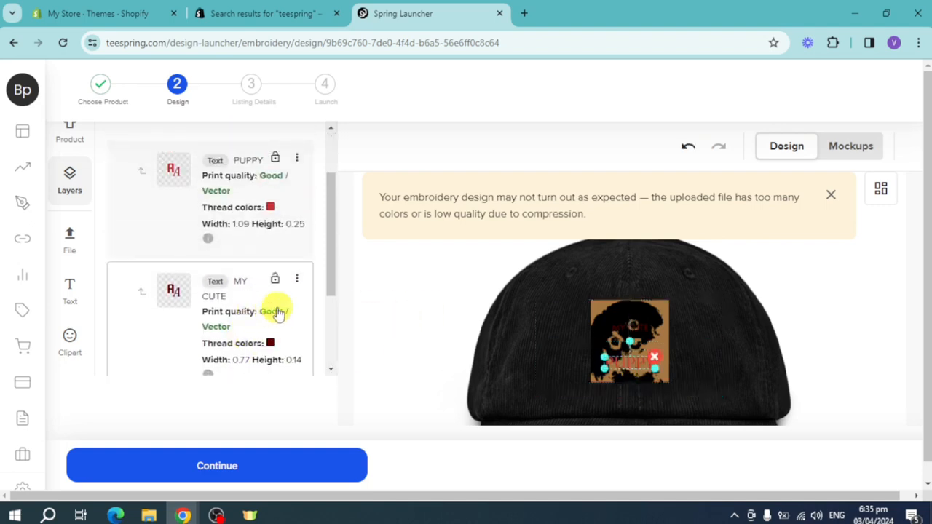
{"action": "scroll", "coordinate": [273, 317], "scroll_direction": "up", "scroll_amount": 3}
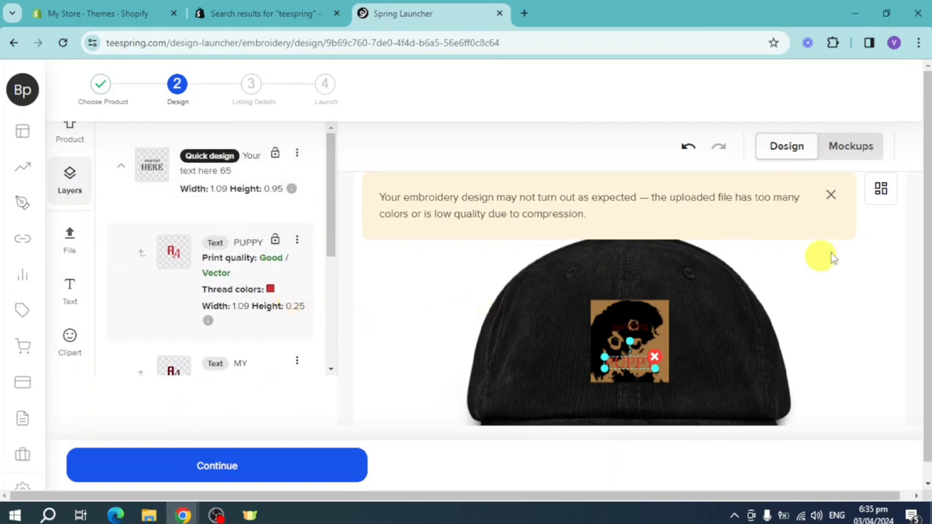
- Preview the hat mockups, including those worn by the woman and the man, and return to the design view
{"action": "left_click", "coordinate": [840, 150]}
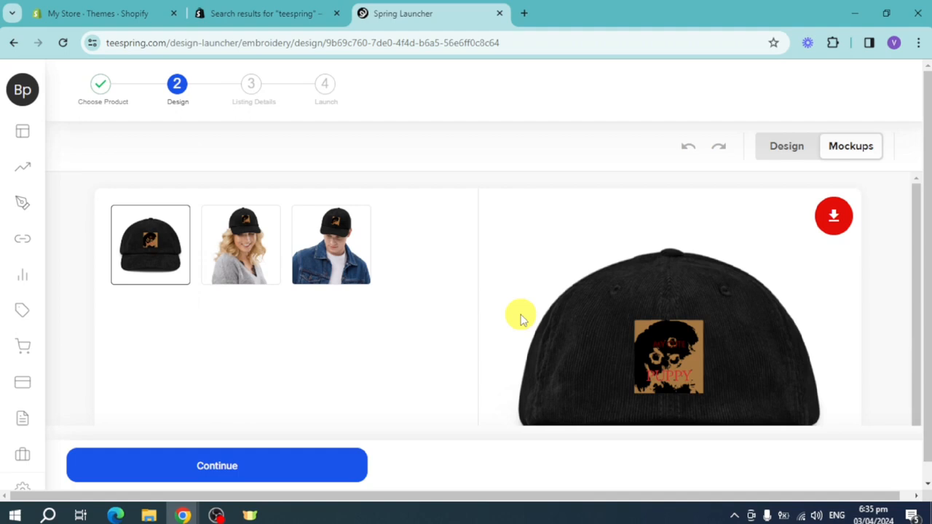
{"action": "left_click", "coordinate": [251, 270]}
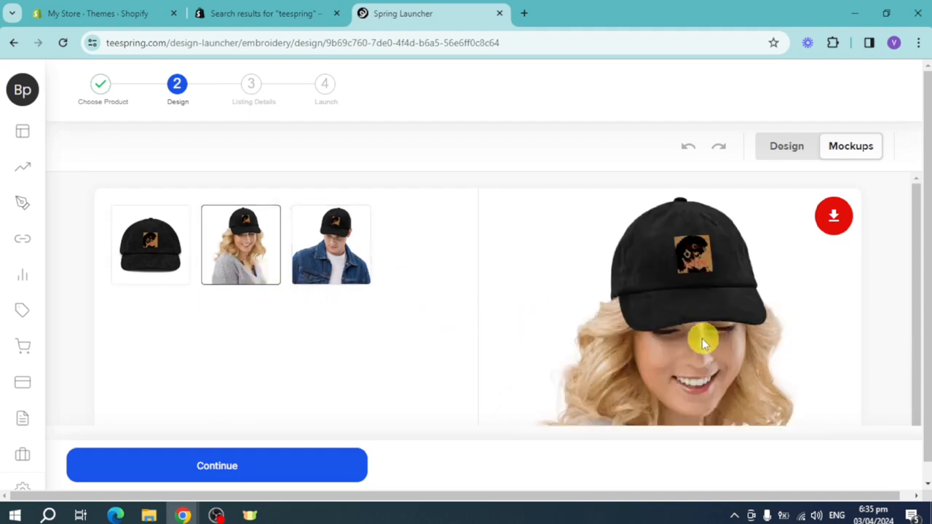
{"action": "left_click", "coordinate": [318, 250]}
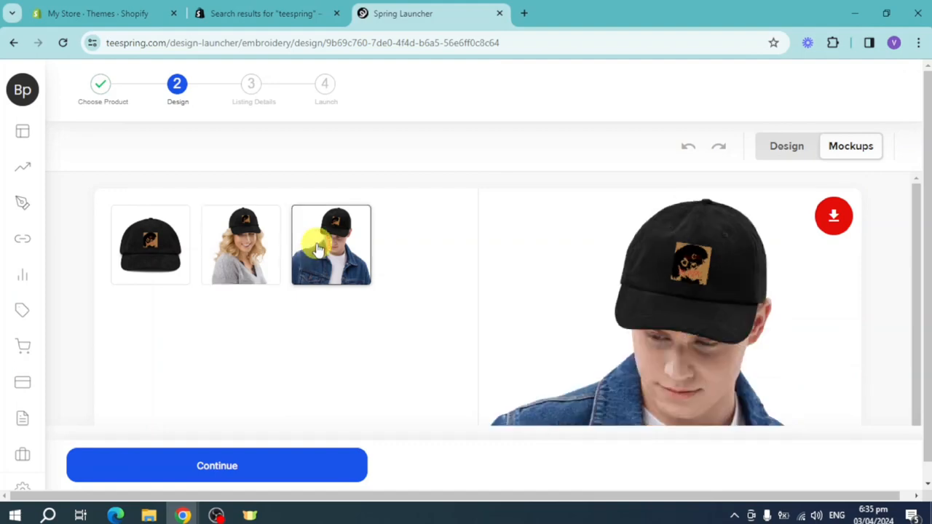
{"action": "left_click", "coordinate": [788, 150]}
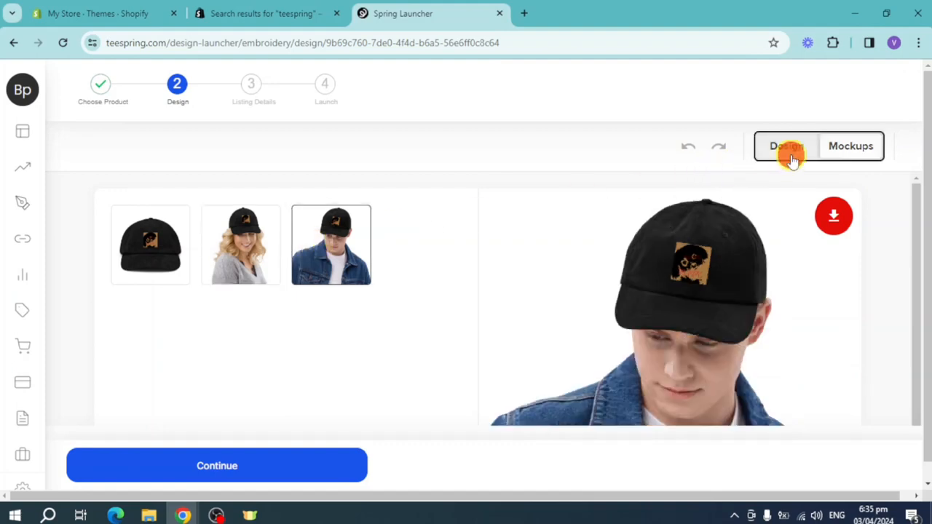
- Continue to the listing details and enter the title "My cute puppy hat" and the description "cute puppy hat"
{"action": "scroll", "coordinate": [231, 335], "scroll_direction": "down", "scroll_amount": 3}
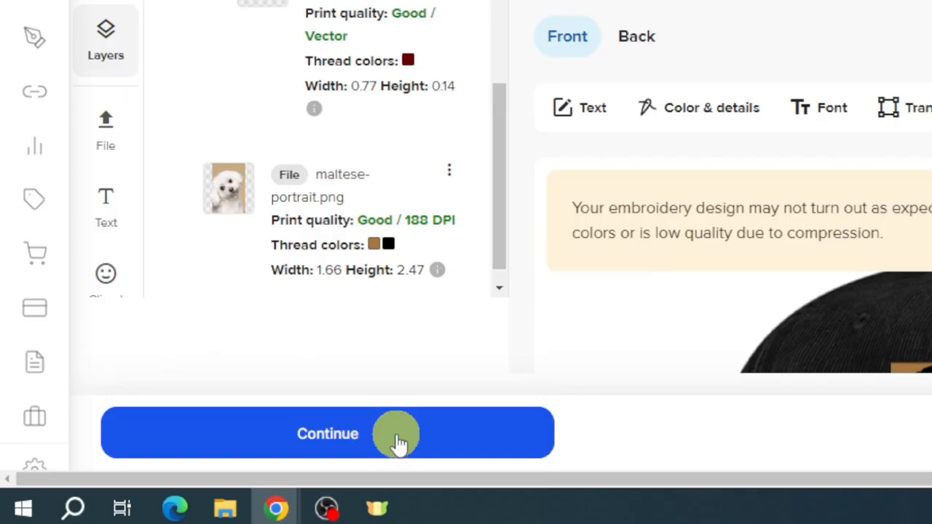
{"action": "left_click", "coordinate": [261, 470]}
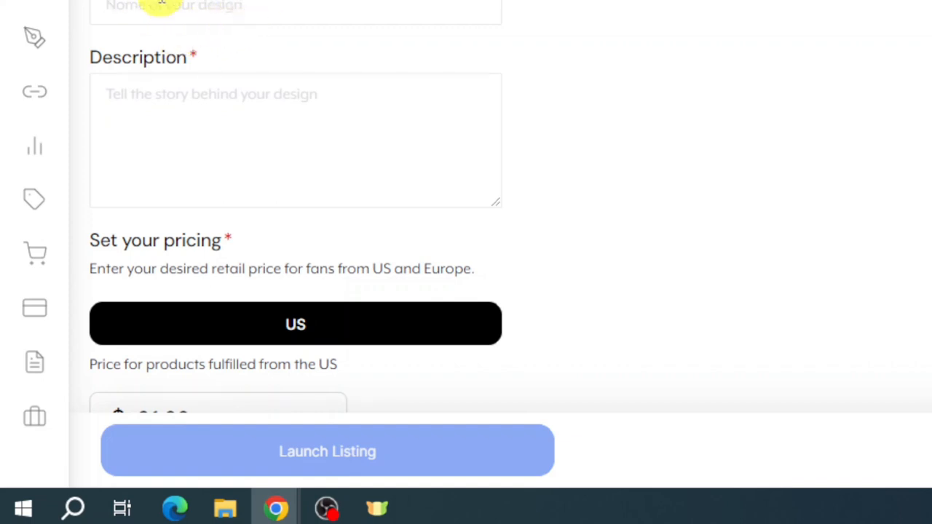
{"action": "left_click", "coordinate": [167, 4]}
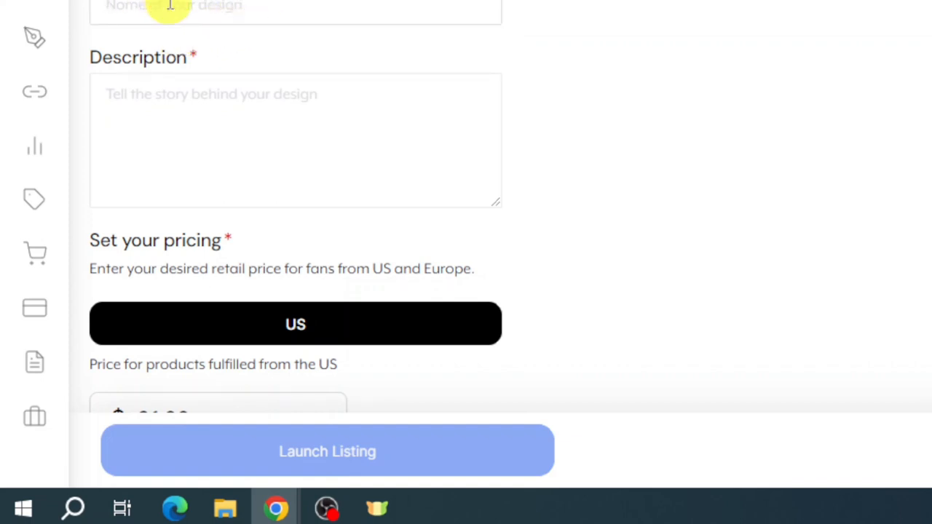
{"action": "type", "text": "My cute puppy hat"}
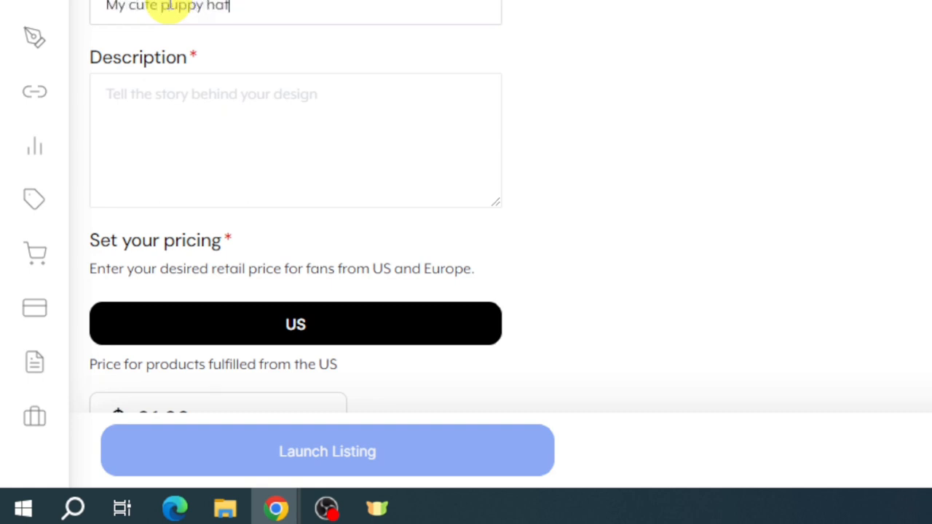
{"action": "left_click", "coordinate": [210, 88]}
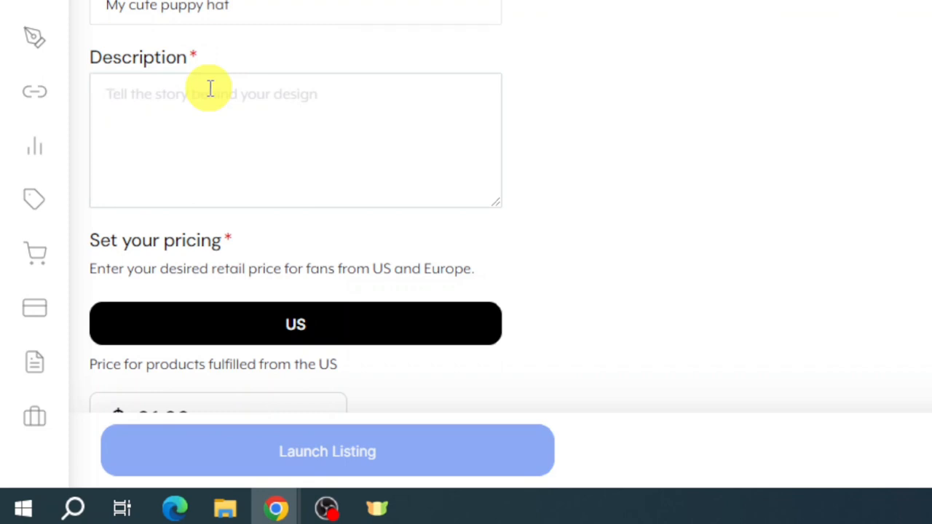
{"action": "type", "text": "cute puppy hat"}
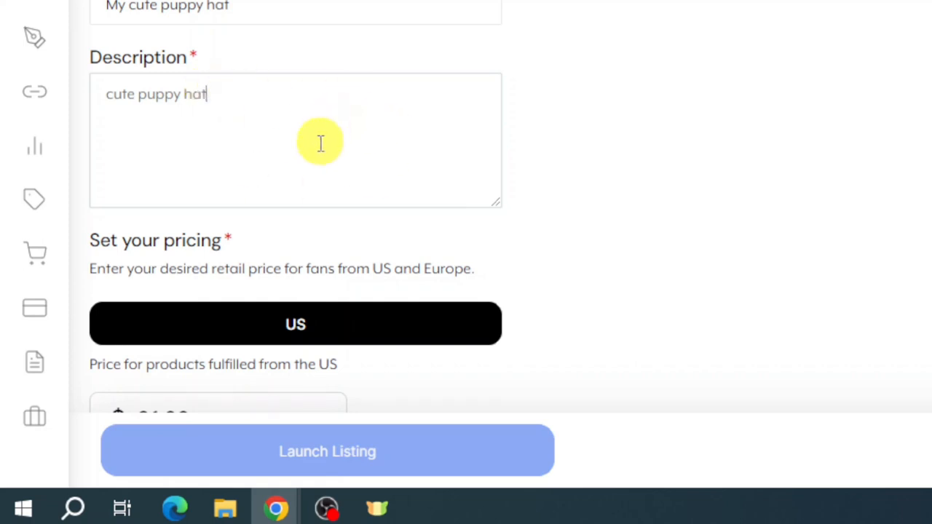
- Set the hat's US retail price to $30
{"action": "scroll", "coordinate": [321, 141], "scroll_direction": "down", "scroll_amount": 3}
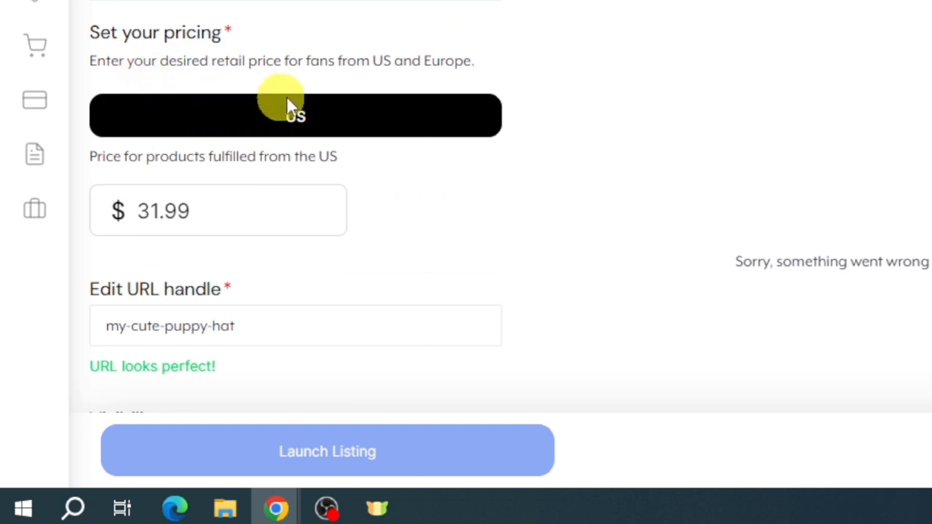
{"action": "scroll", "coordinate": [274, 228], "scroll_direction": "down", "scroll_amount": 1}
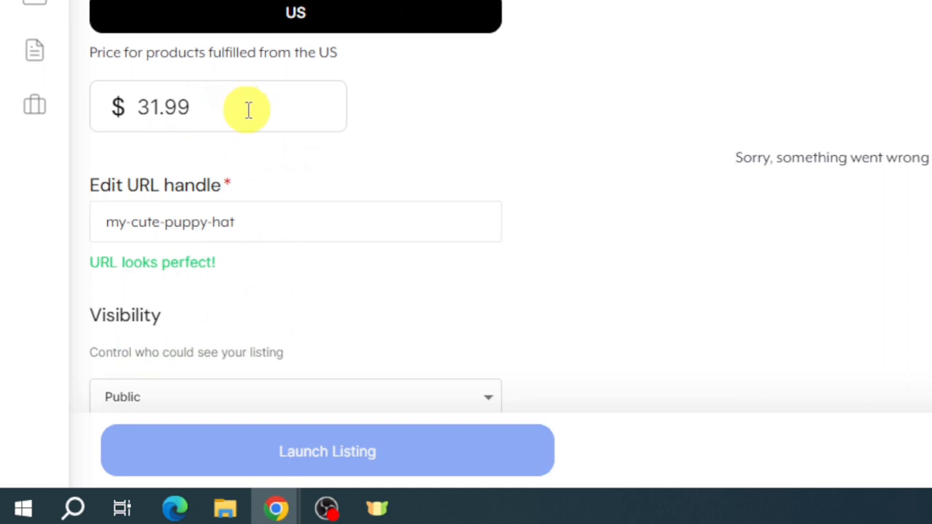
{"action": "scroll", "coordinate": [252, 114], "scroll_direction": "down", "scroll_amount": 2}
{"action": "scroll", "coordinate": [270, 116], "scroll_direction": "up", "scroll_amount": 2}
{"action": "left_click", "coordinate": [237, 105]}
{"action": "left_click_drag", "start_coordinate": [237, 106], "coordinate": [128, 110]}
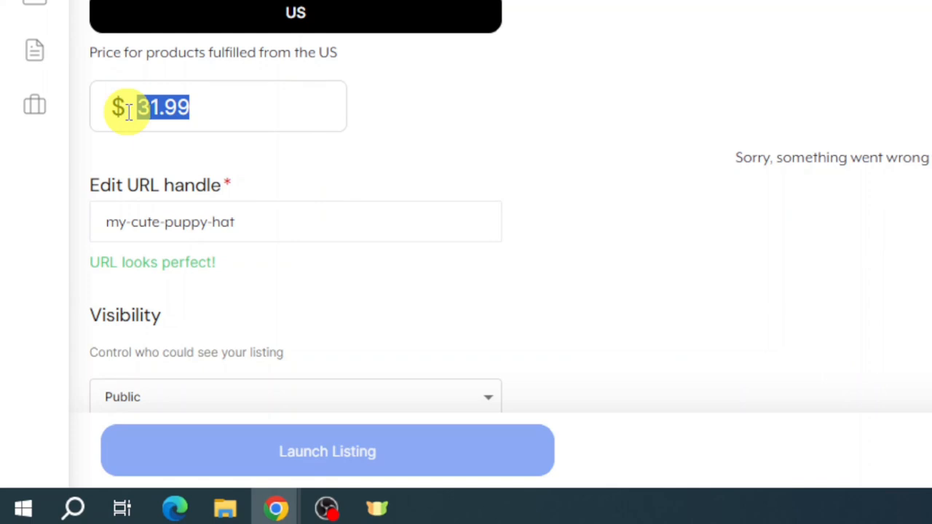
{"action": "type", "text": "30"}
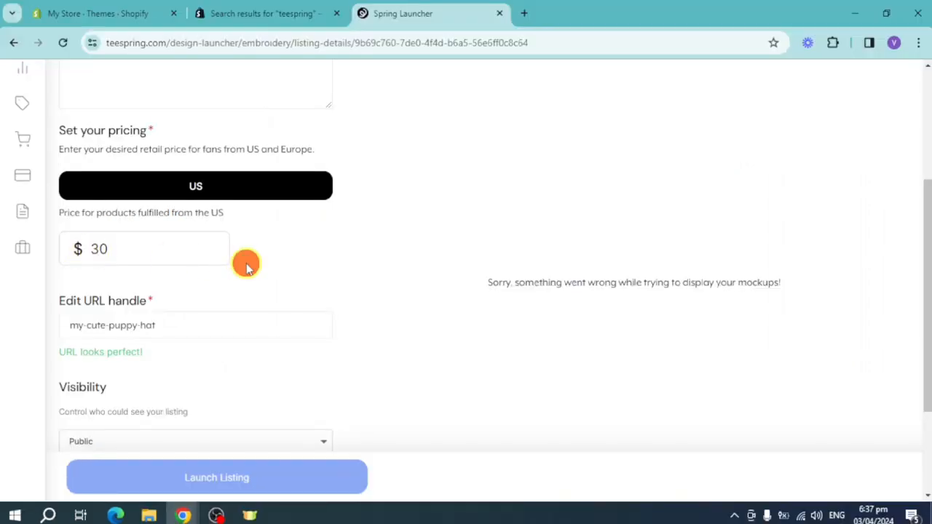
- Check the listing's URL handle, visibility and store, launch it, and copy the live listing's share URL
{"action": "scroll", "coordinate": [187, 287], "scroll_direction": "down", "scroll_amount": 1}
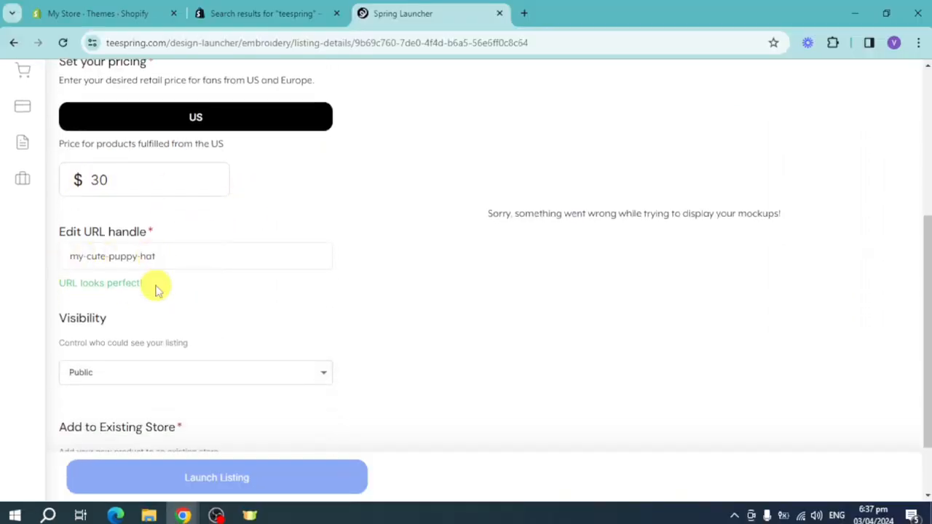
{"action": "scroll", "coordinate": [155, 289], "scroll_direction": "down", "scroll_amount": 1}
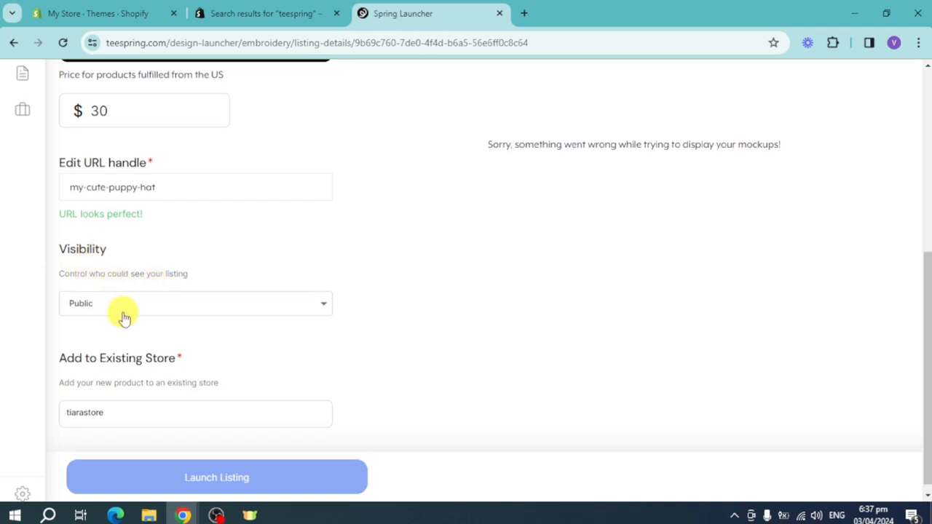
{"action": "scroll", "coordinate": [122, 321], "scroll_direction": "down", "scroll_amount": 1}
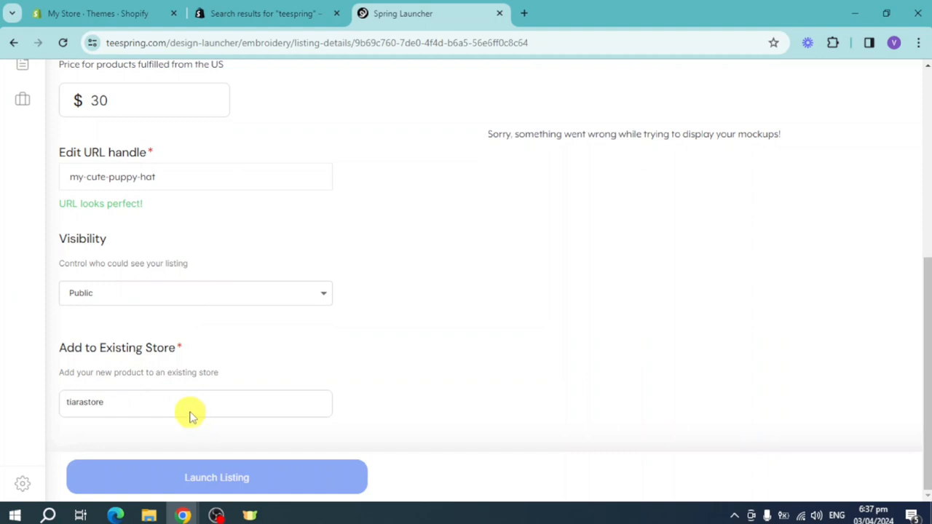
{"action": "scroll", "coordinate": [214, 334], "scroll_direction": "up", "scroll_amount": 4}
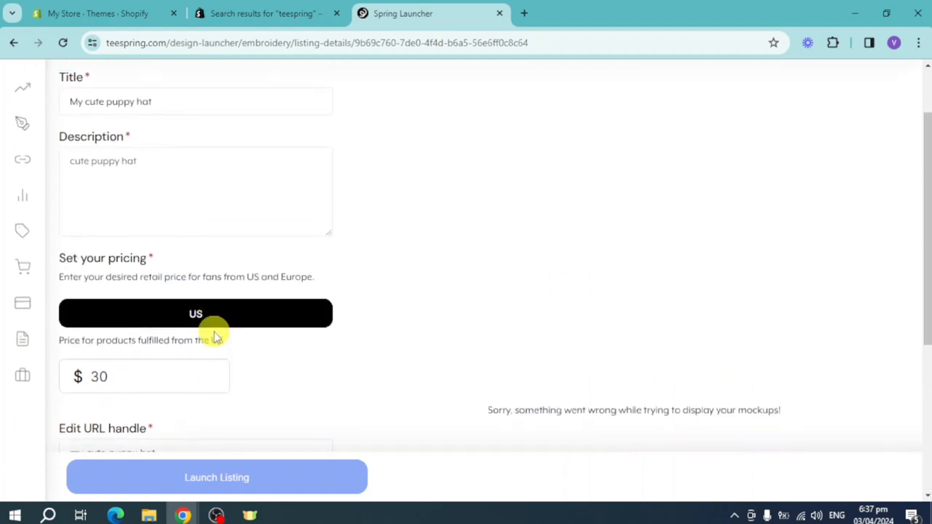
{"action": "scroll", "coordinate": [240, 335], "scroll_direction": "down", "scroll_amount": 4}
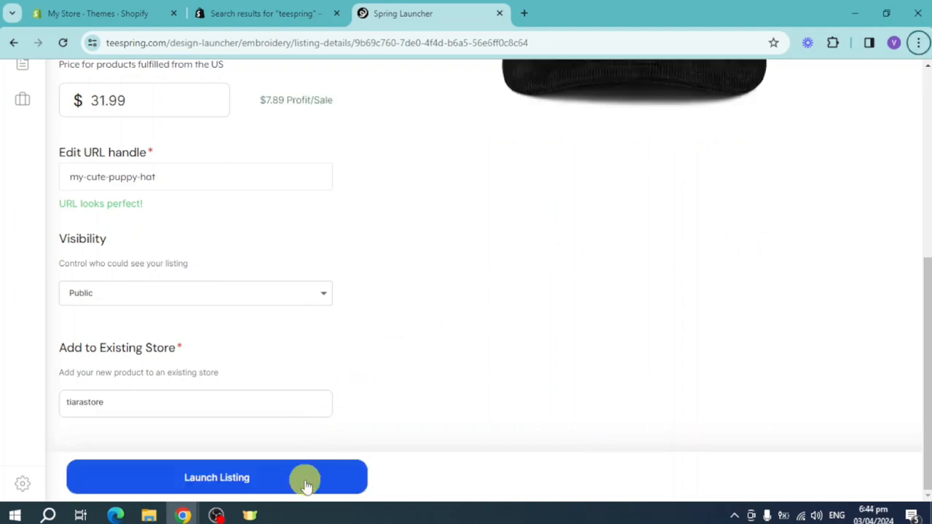
{"action": "left_click", "coordinate": [259, 478]}
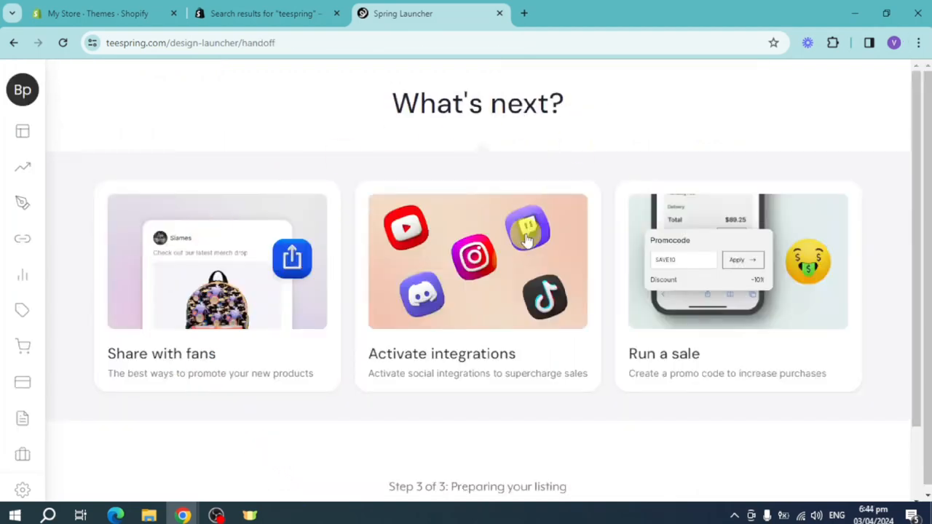
{"action": "scroll", "coordinate": [573, 454], "scroll_direction": "down", "scroll_amount": 1}
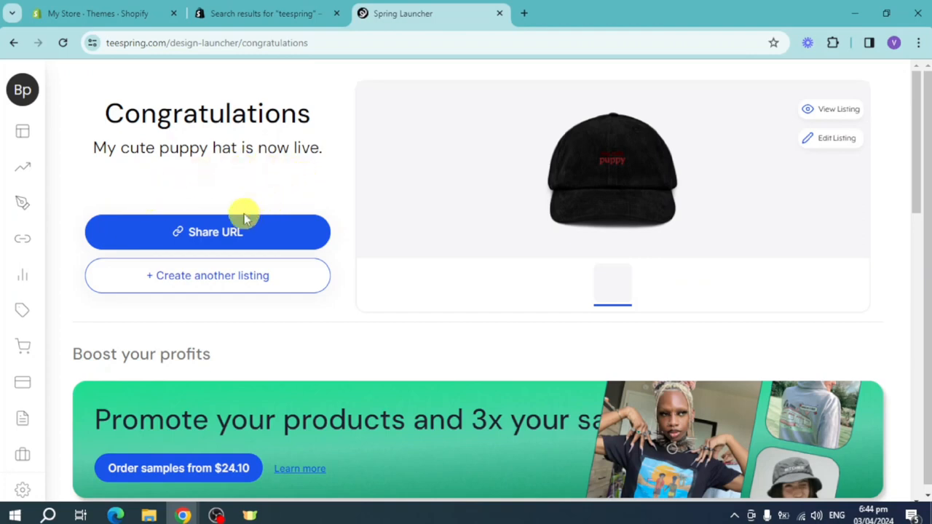
{"action": "left_click", "coordinate": [247, 244]}
- Open the Spring integrations page and review the social platforms and the guide on selling through Instagram
{"action": "mouse_move", "coordinate": [25, 210]}
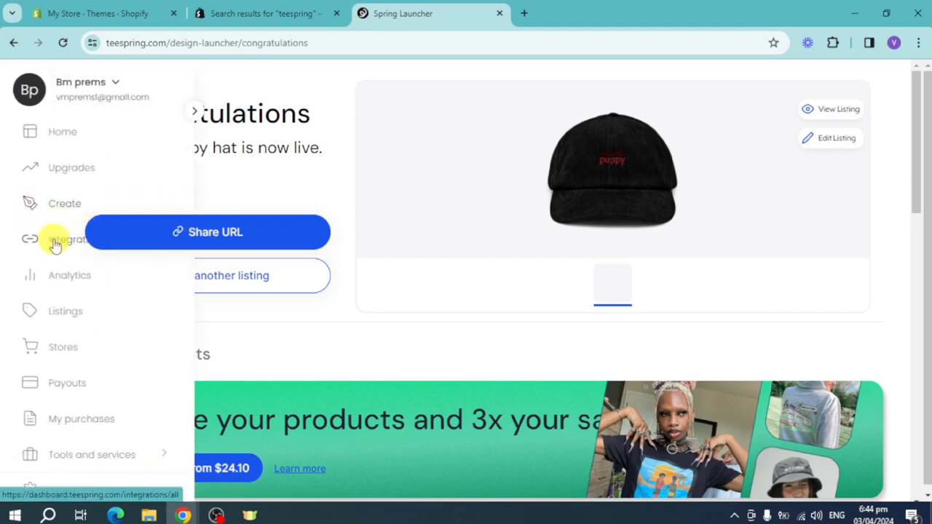
{"action": "left_click", "coordinate": [51, 247]}
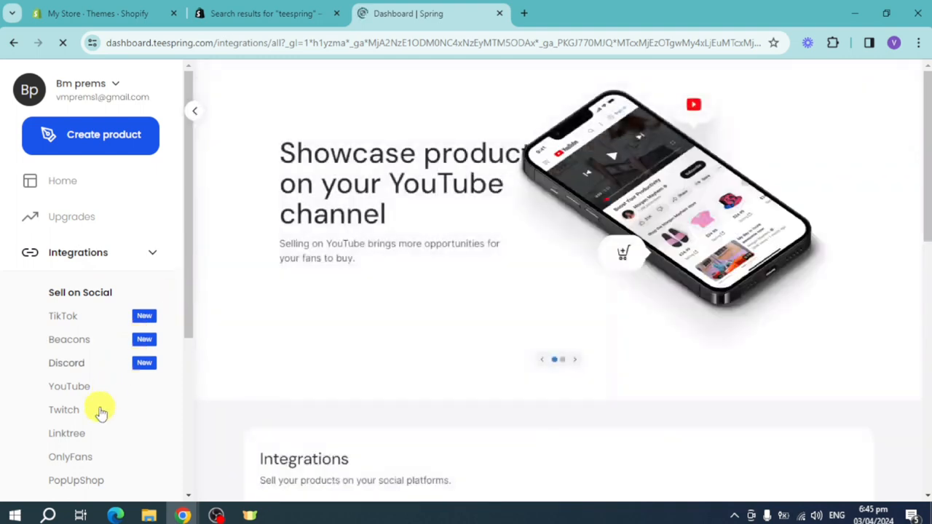
{"action": "scroll", "coordinate": [98, 409], "scroll_direction": "down", "scroll_amount": 1}
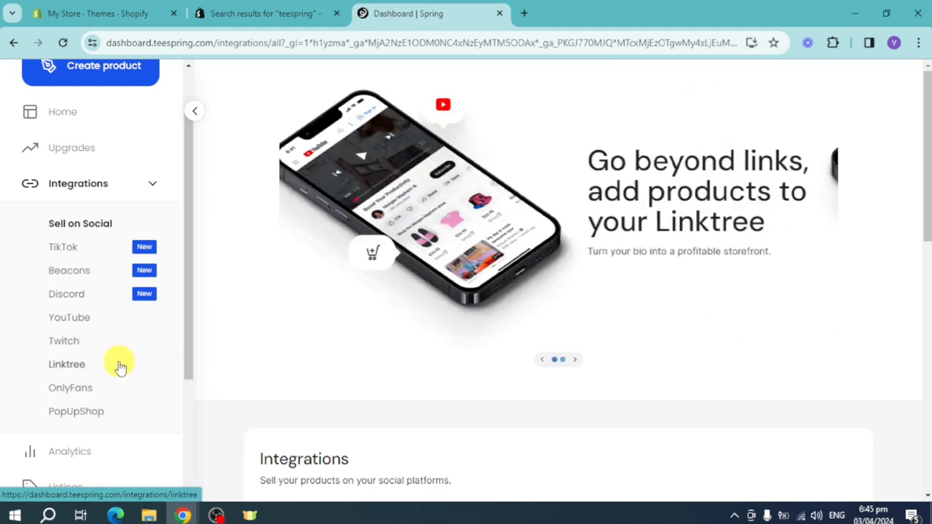
{"action": "scroll", "coordinate": [433, 367], "scroll_direction": "down", "scroll_amount": 3}
{"action": "scroll", "coordinate": [412, 243], "scroll_direction": "down", "scroll_amount": 2}
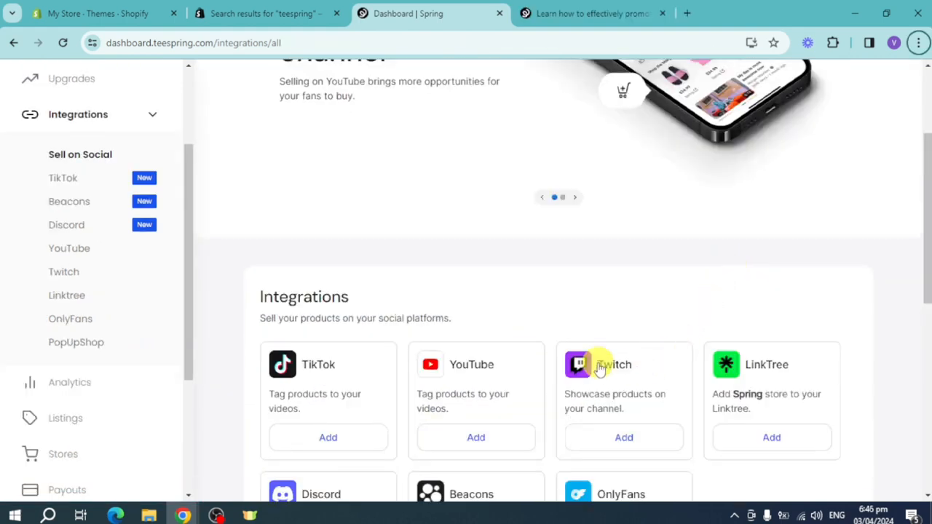
{"action": "scroll", "coordinate": [607, 320], "scroll_direction": "down", "scroll_amount": 6}
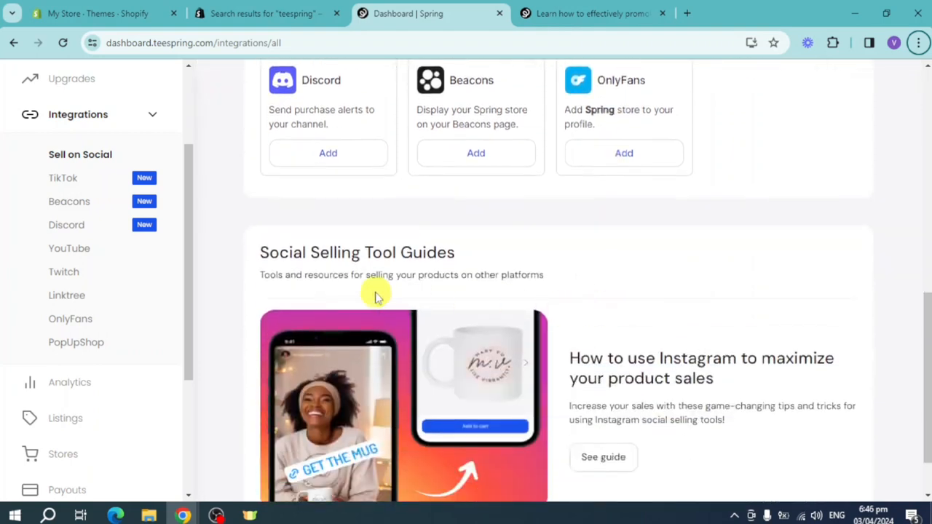
{"action": "scroll", "coordinate": [364, 289], "scroll_direction": "down", "scroll_amount": 1}
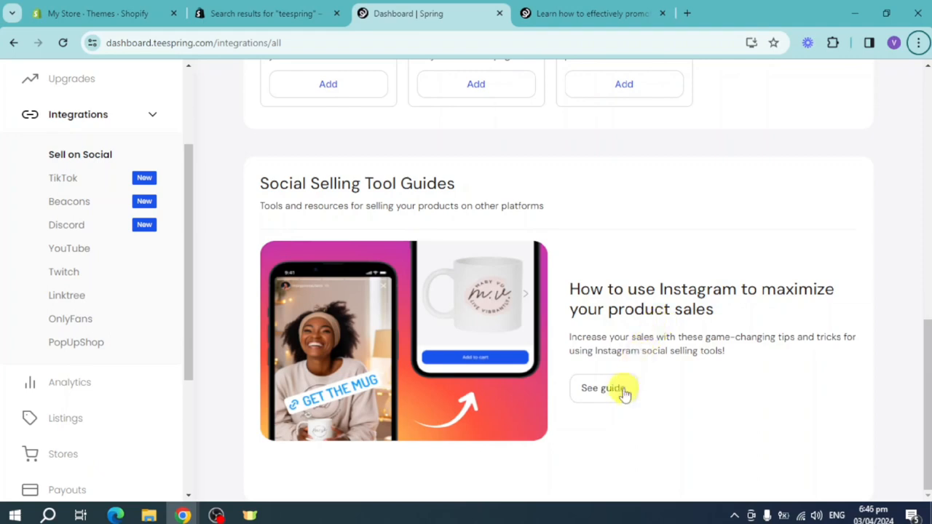
{"action": "left_click", "coordinate": [587, 20]}
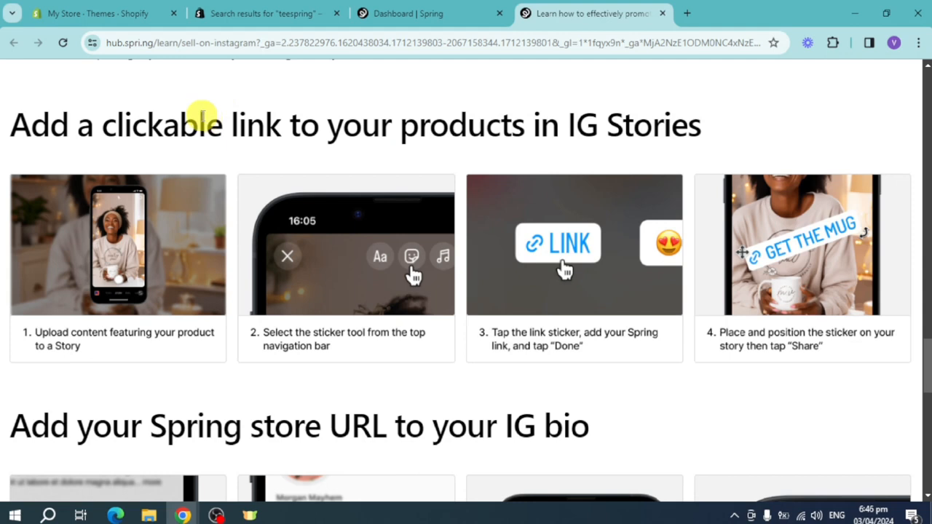
- Switch to the Shopify admin, search the installed apps for "instagram", and open Instagram Shop & Facebook Shop
{"action": "left_click", "coordinate": [123, 13]}
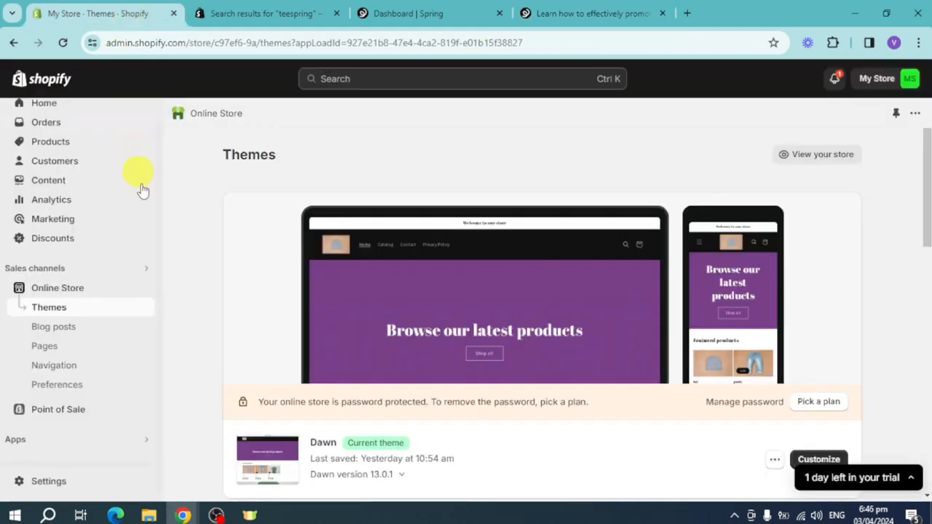
{"action": "left_click", "coordinate": [354, 81]}
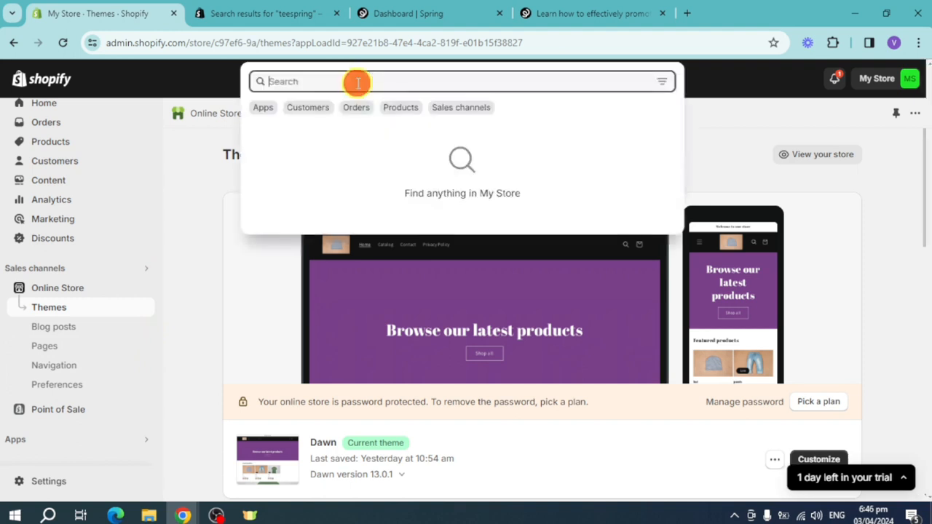
{"action": "left_click", "coordinate": [264, 108]}
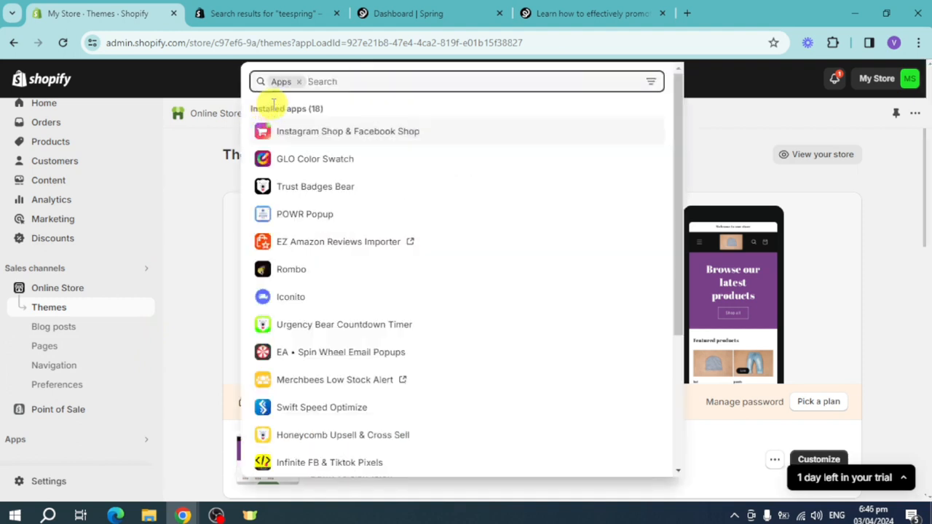
{"action": "type", "text": "in"}
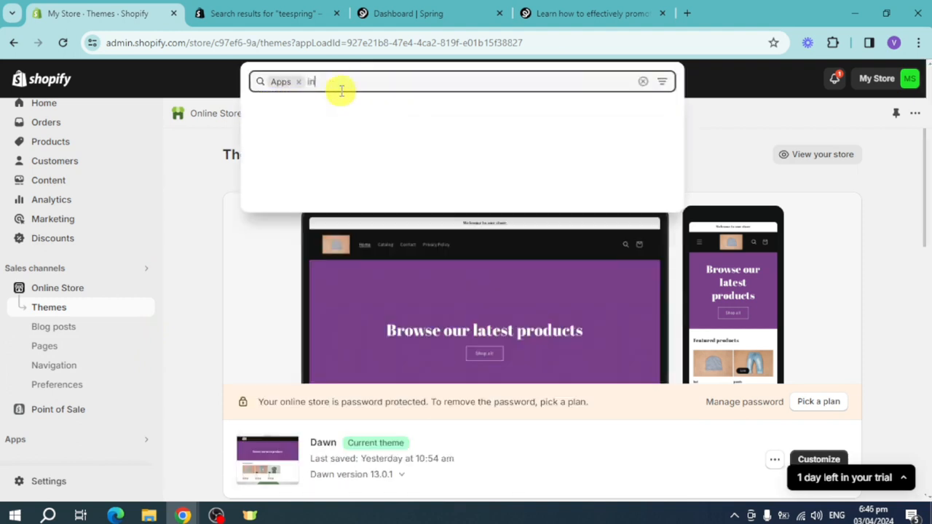
{"action": "type", "text": "stagram"}
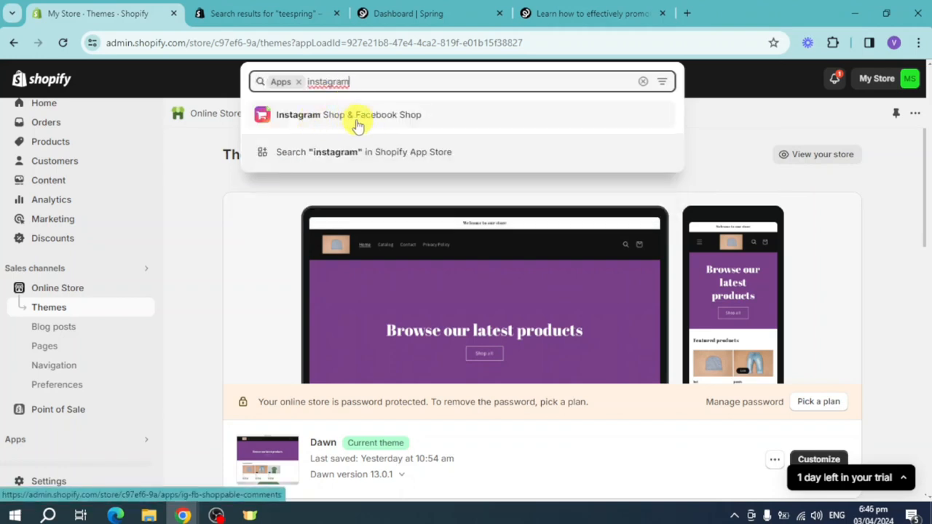
{"action": "left_click", "coordinate": [431, 122]}
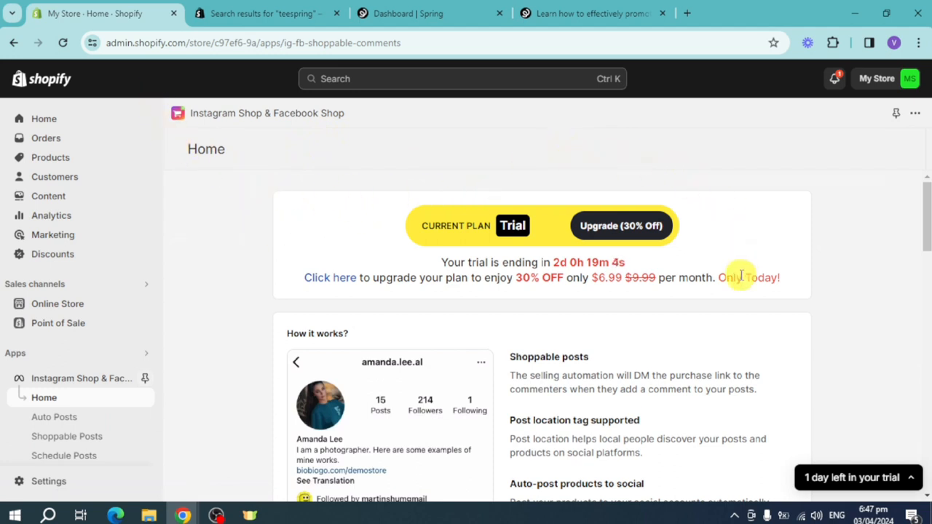
{"action": "left_click", "coordinate": [101, 163]}
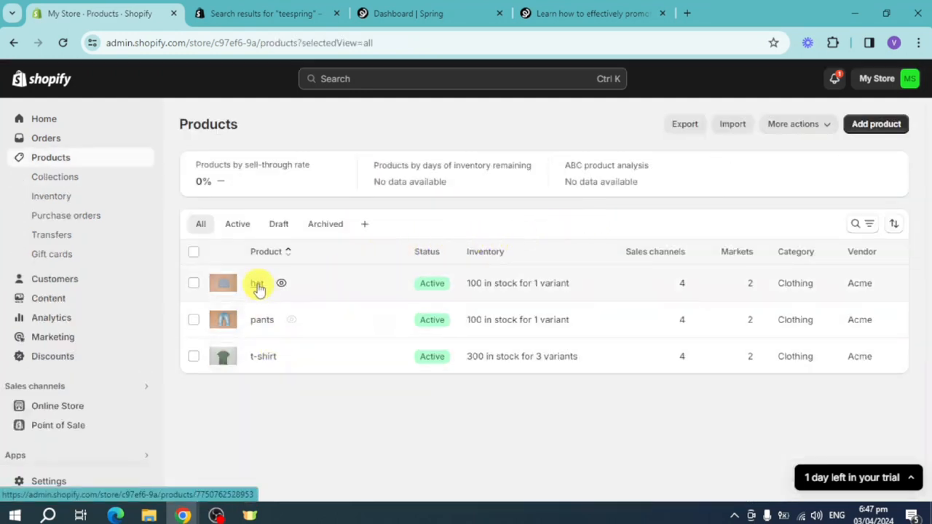
{"action": "left_click", "coordinate": [259, 285]}
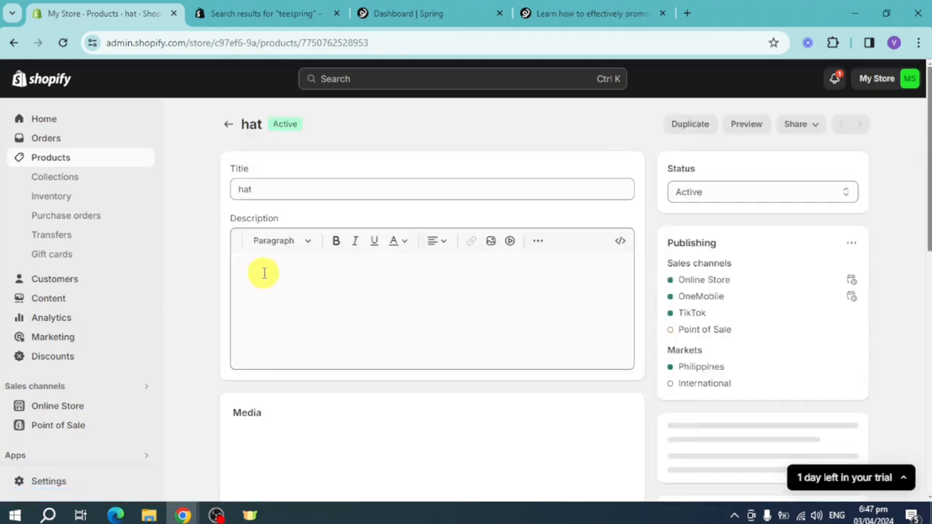
{"action": "left_click", "coordinate": [332, 271]}
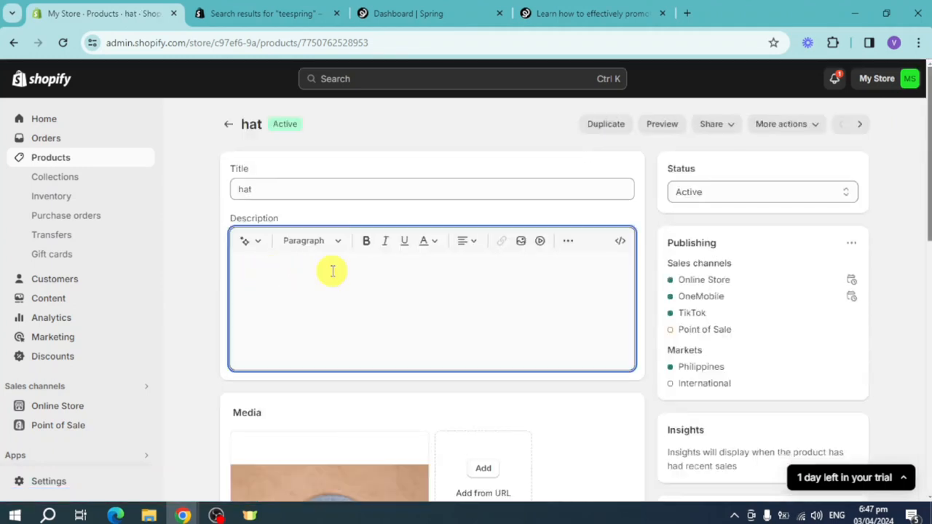
{"action": "key", "text": "ctrl+v"}
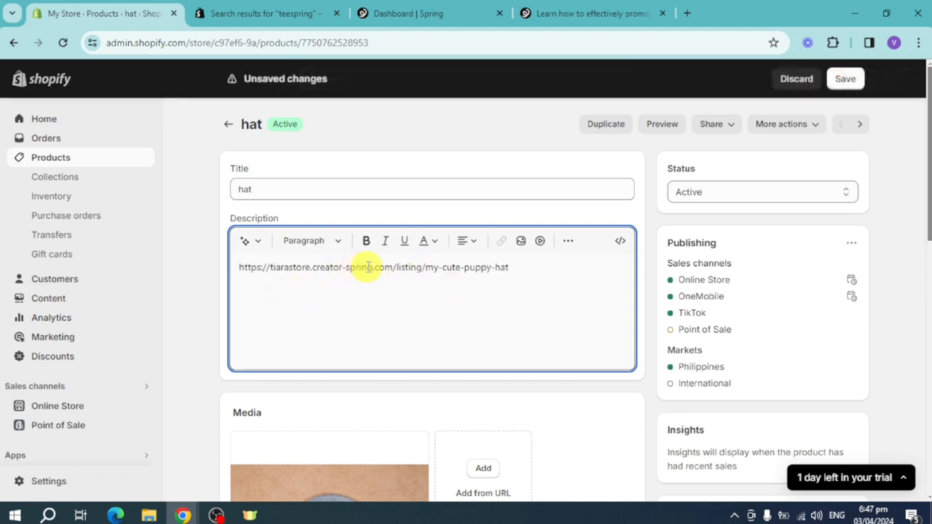
{"action": "left_click", "coordinate": [846, 82]}
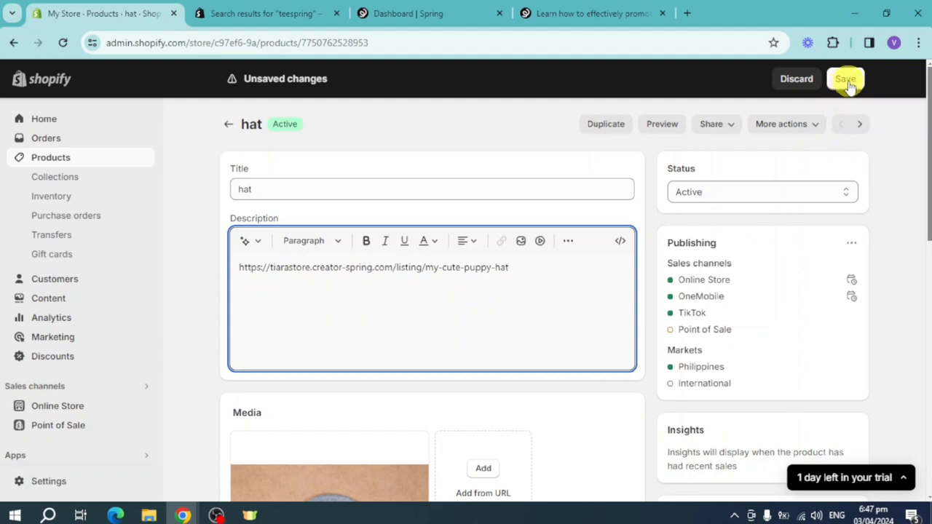
{"action": "type", "text": "2"}
{"action": "left_click", "coordinate": [846, 80]}
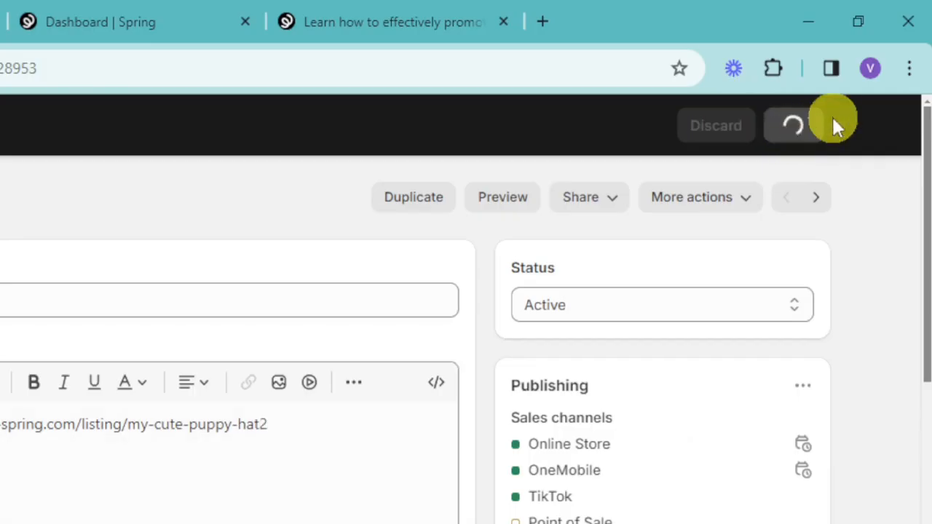